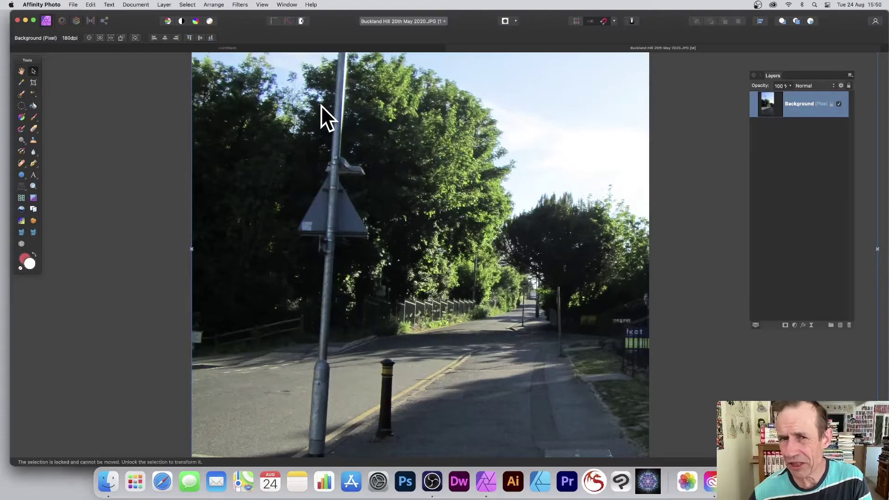
- Apply the Halftone filter to the photo with Cell Size set to 21.328
left_click(239, 6)
mouse_move(249, 75)
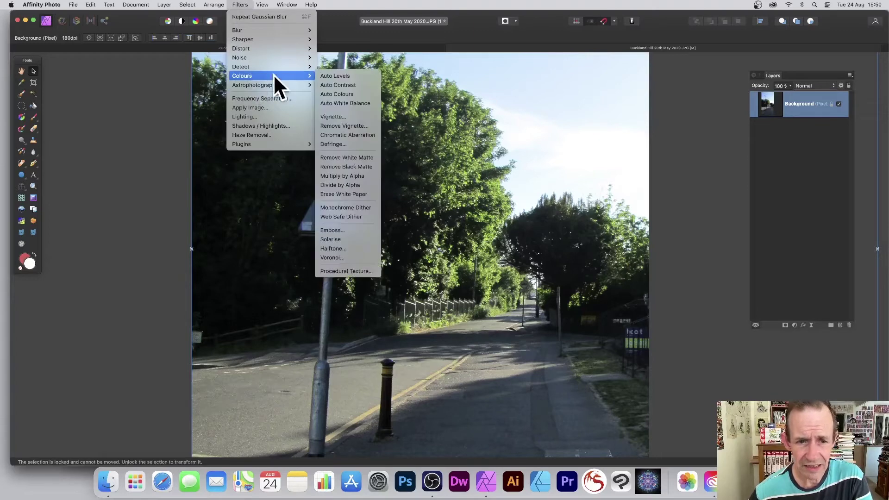
left_click(330, 251)
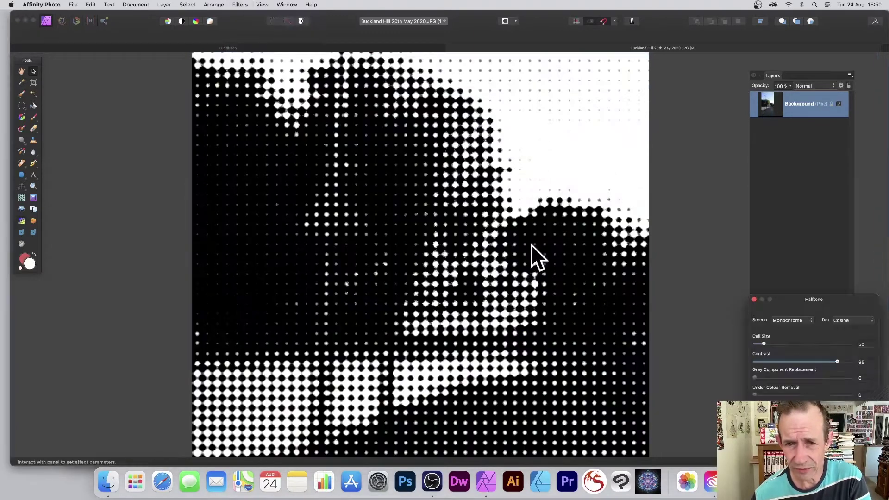
left_click_drag(809, 298, 506, 156)
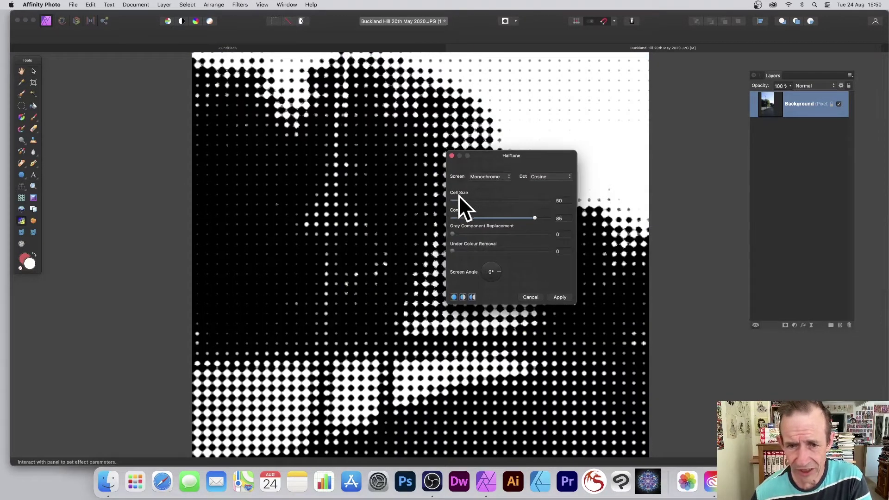
left_click_drag(460, 201, 454, 199)
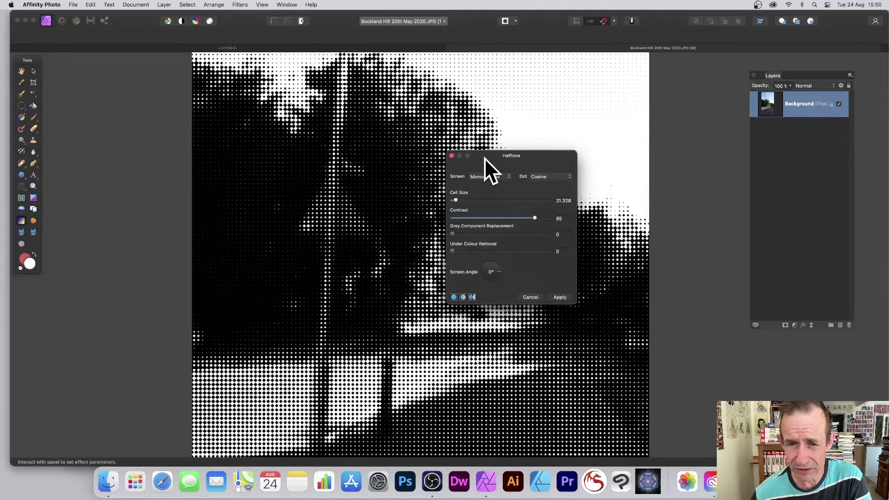
left_click_drag(484, 158, 581, 131)
- Preview the colour and line screens, return to Monochrome, and apply the halftone
left_click(581, 150)
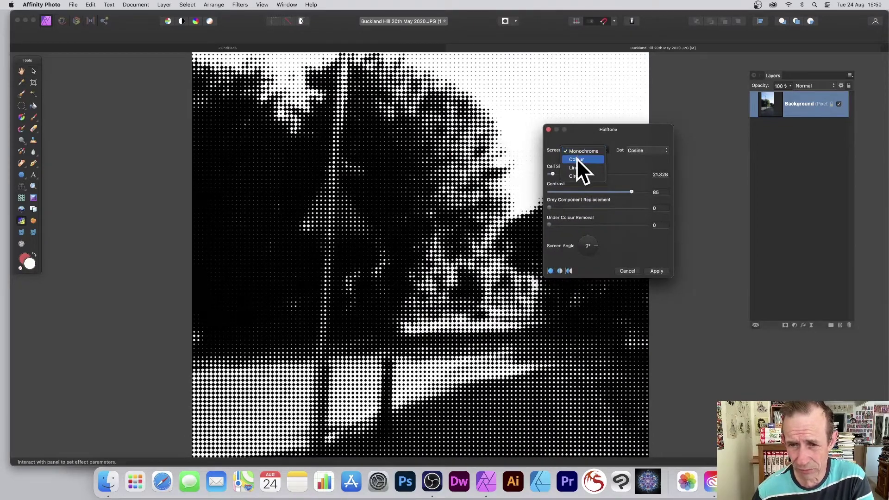
left_click(582, 160)
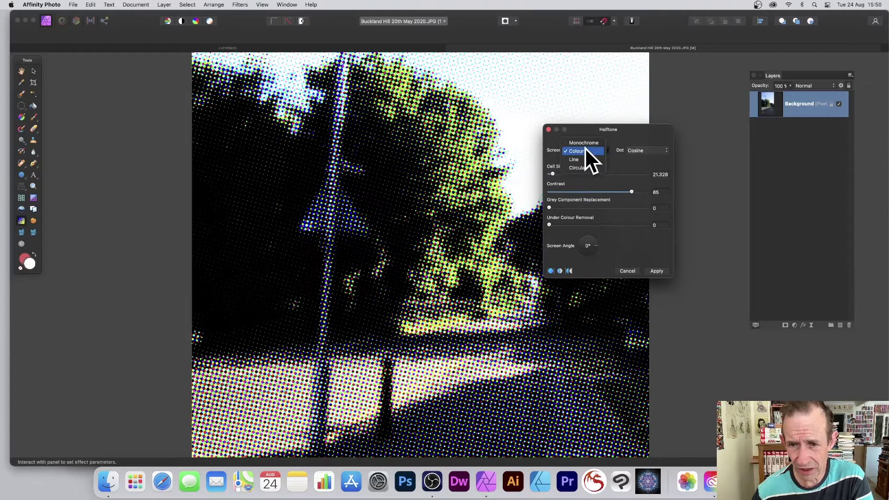
left_click(582, 159)
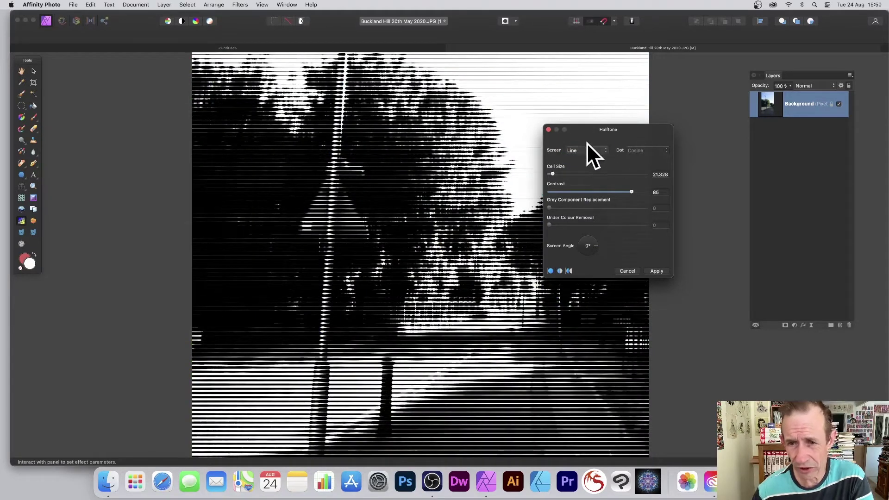
left_click(585, 134)
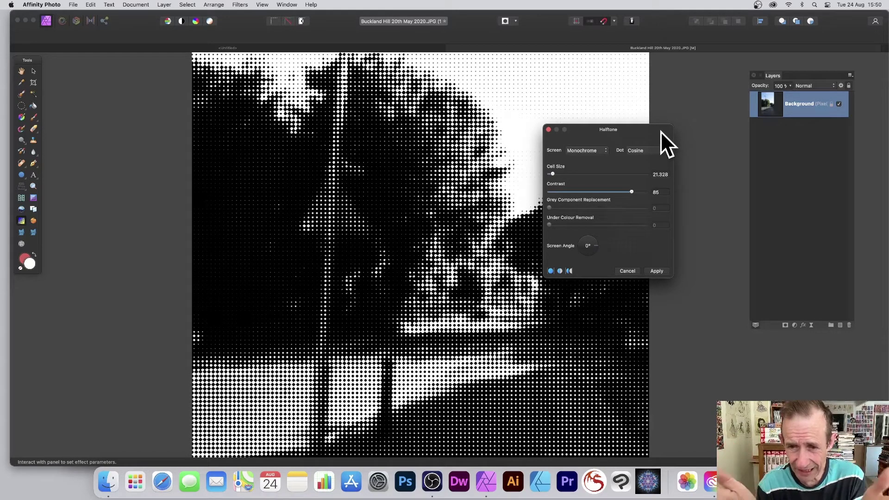
left_click(656, 271)
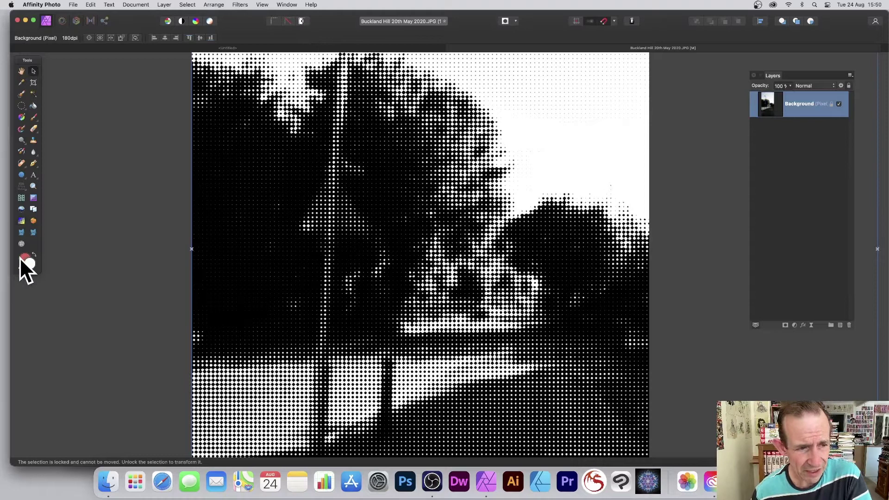
- Add a new fill layer over the photo coloured solid red (F40E0E)
left_click(165, 4)
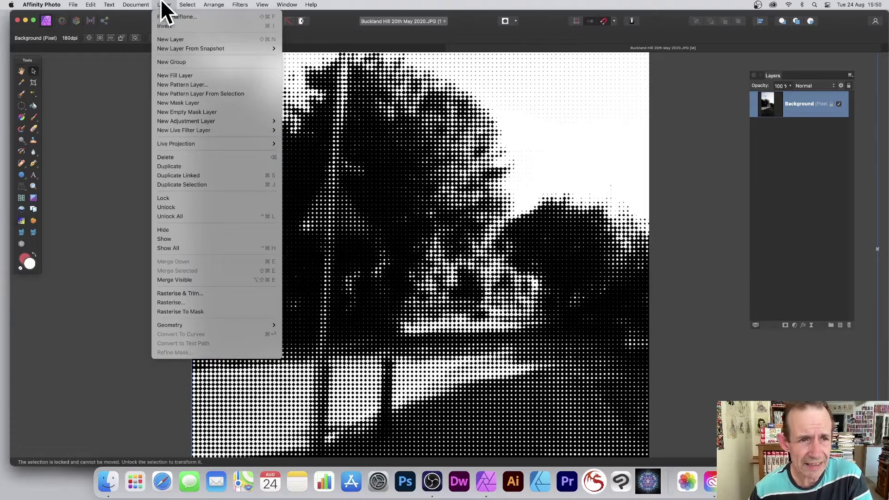
left_click(169, 74)
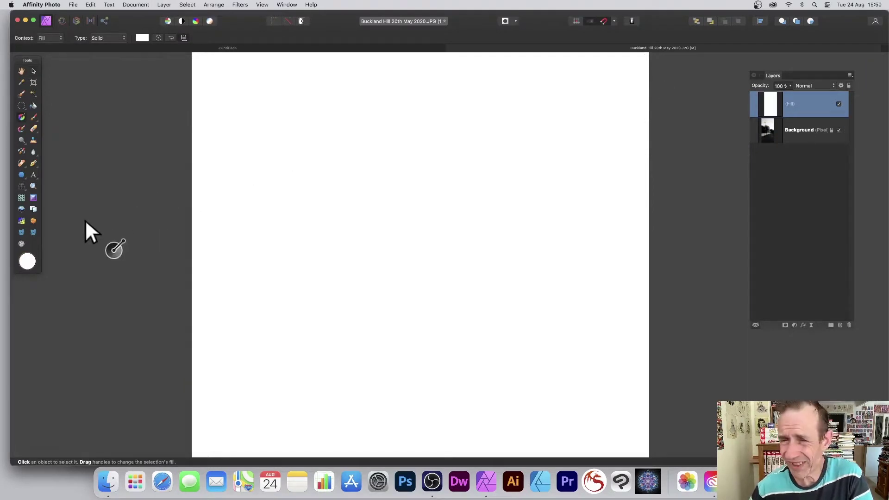
double_click(27, 260)
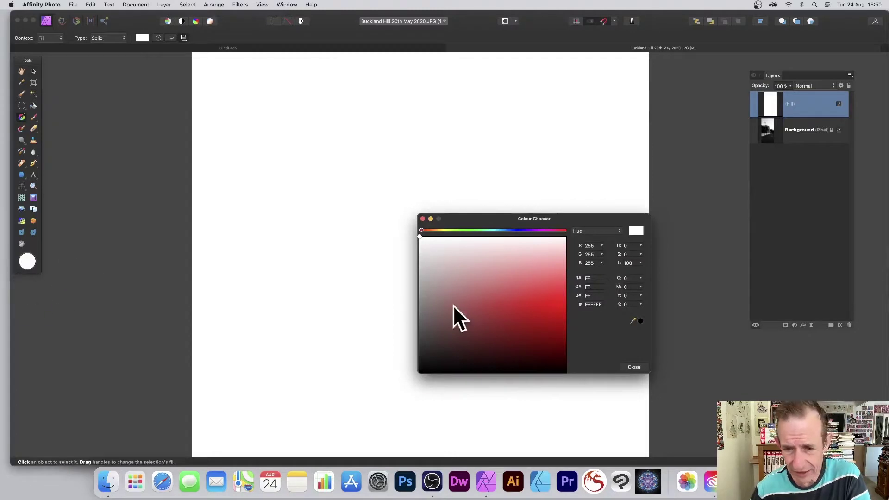
left_click(544, 298)
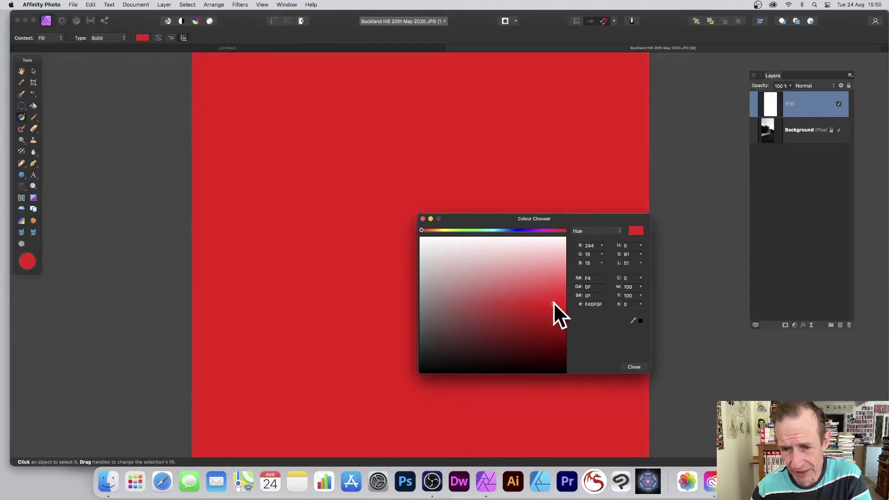
left_click(634, 367)
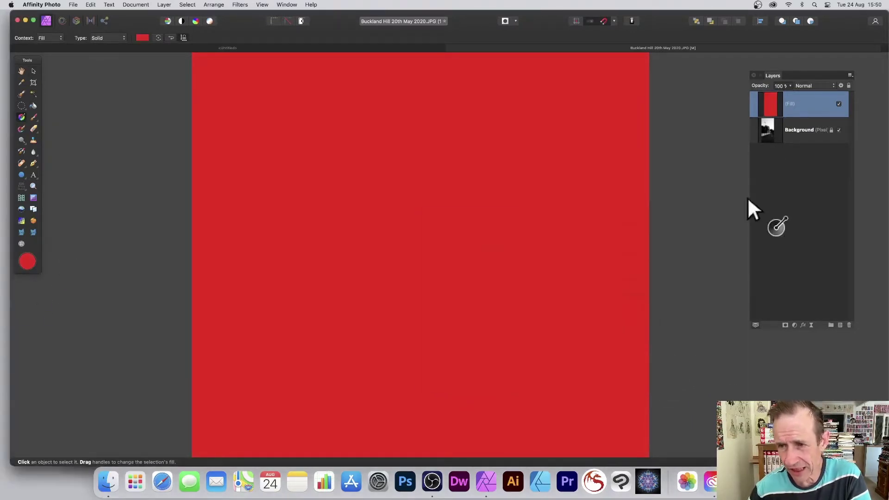
- Keep the red fill at 100% opacity in Screen mode, then select it with the Background
left_click(790, 87)
mouse_move(790, 87)
left_mouse_down()
mouse_move(751, 91)
mouse_move(804, 91)
left_mouse_up()
left_click(814, 86)
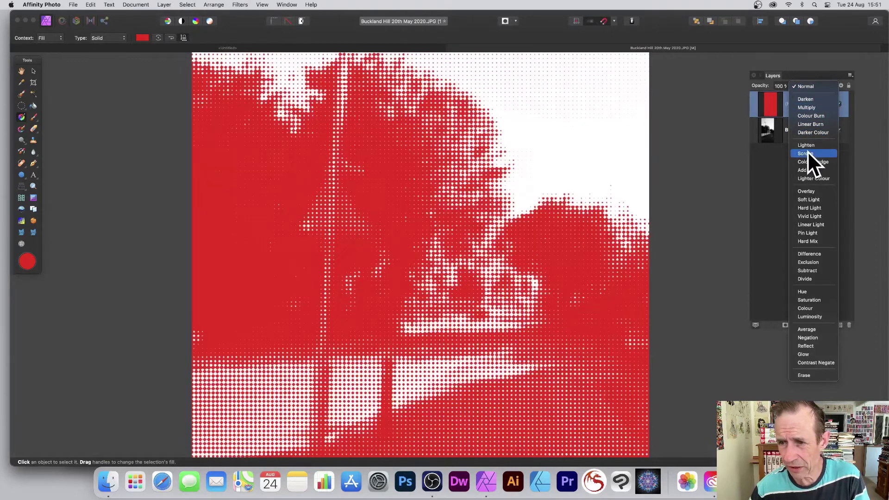
left_click(806, 152)
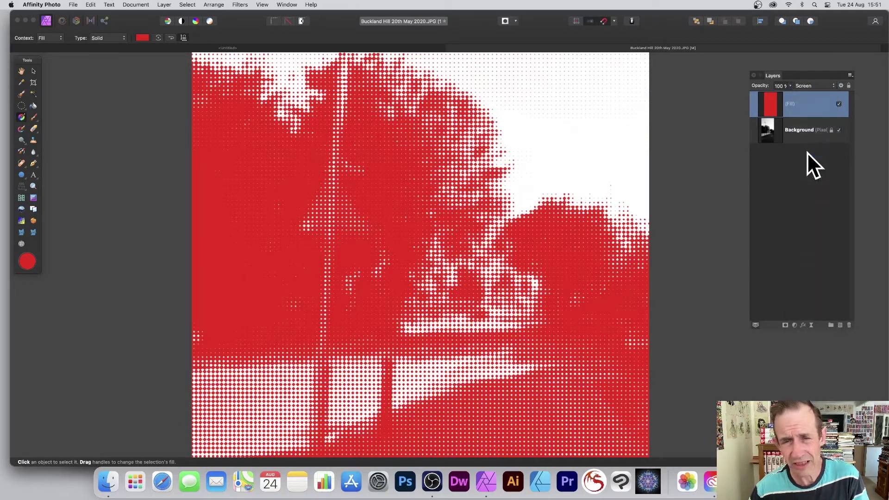
left_click(792, 128, "shift")
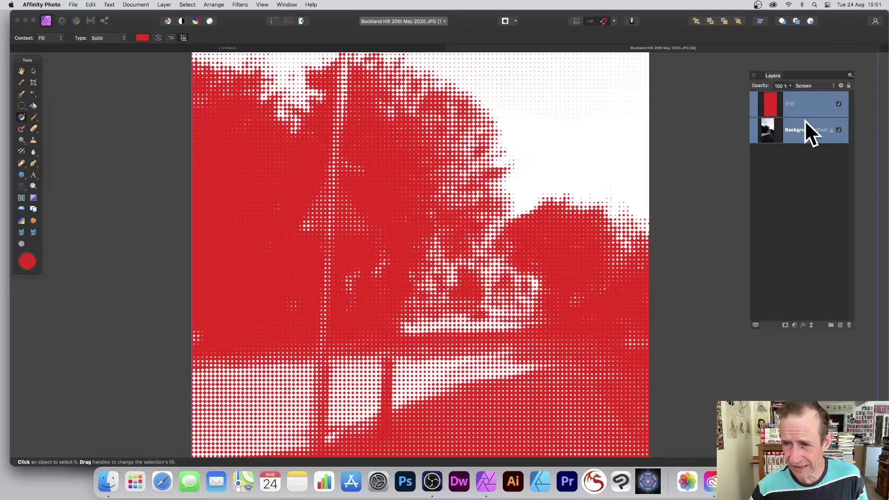
- Group the red fill and halftone Background layers, expand the group, and select it
left_click(261, 5)
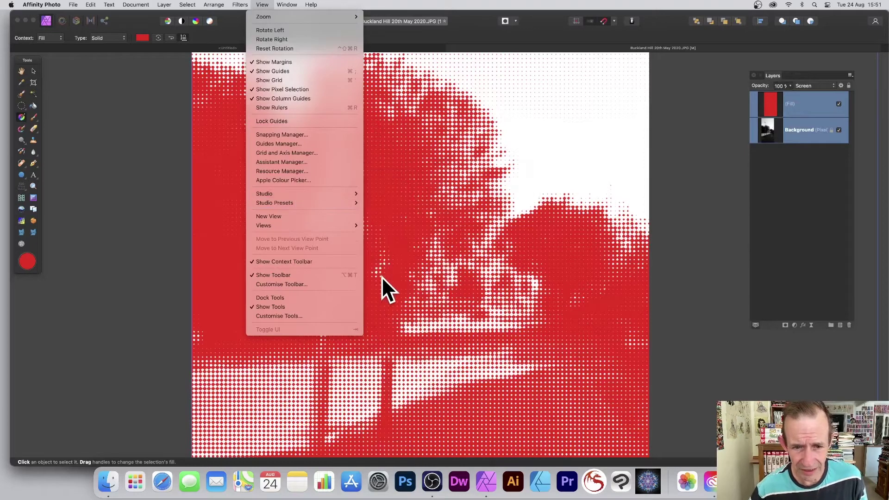
mouse_move(298, 193)
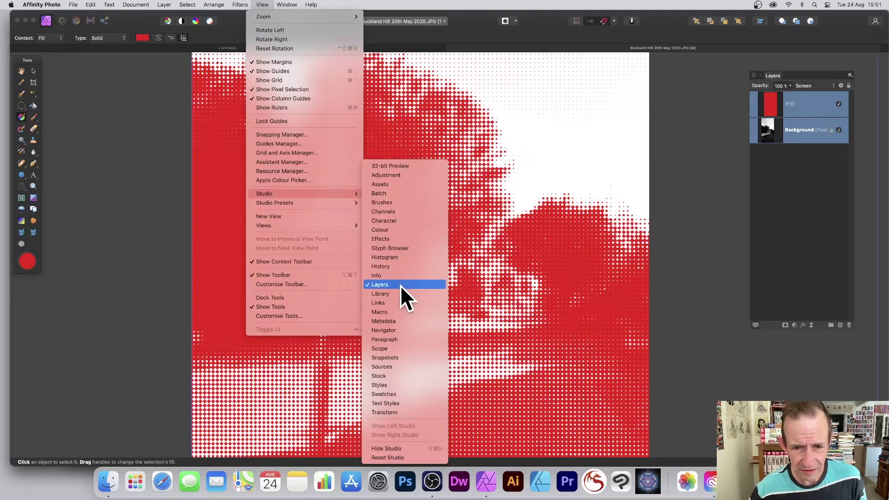
left_click(680, 255)
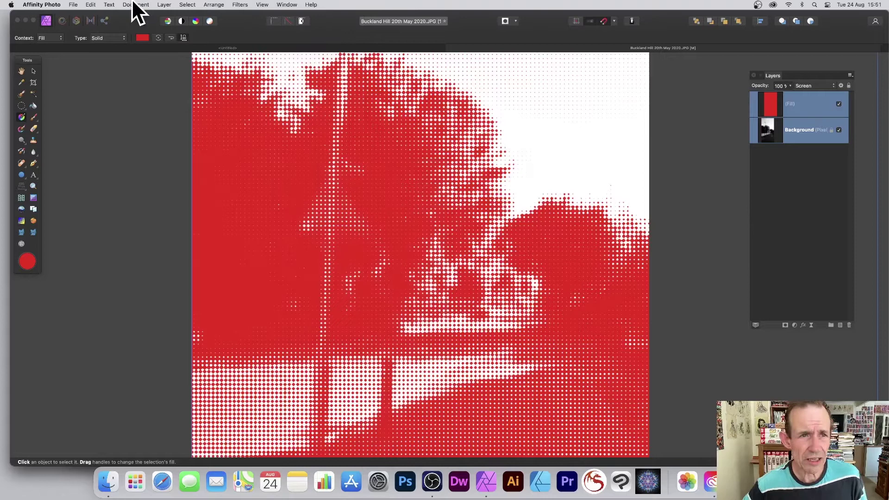
right_click(780, 104)
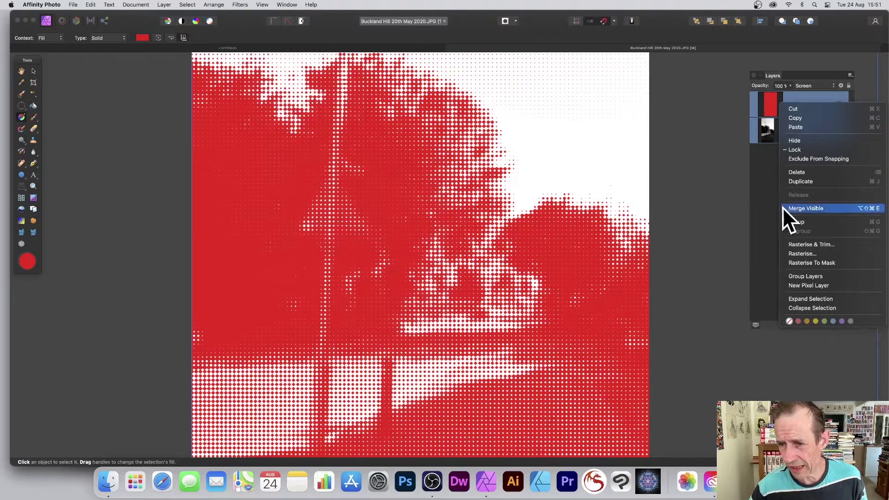
left_click(796, 222)
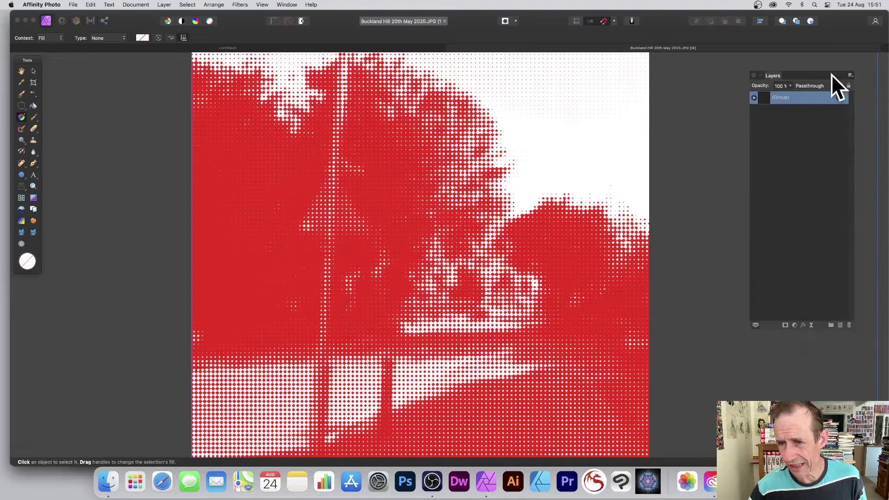
left_click(753, 98)
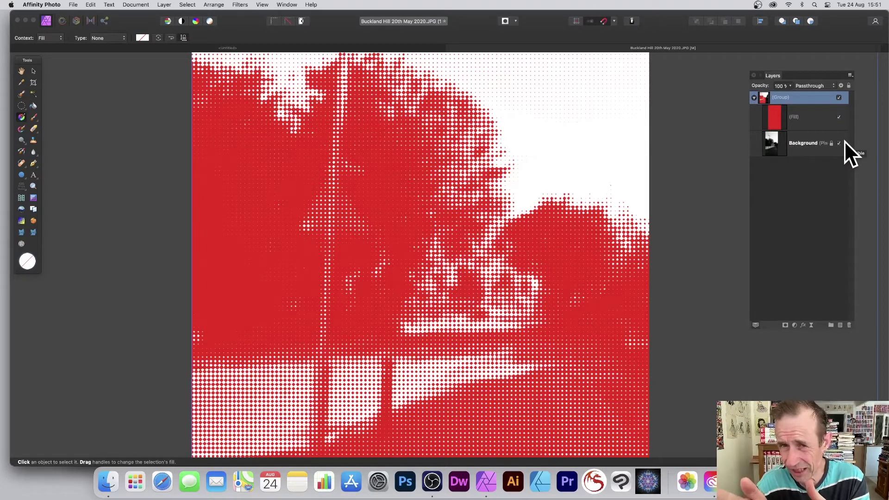
left_click(797, 119)
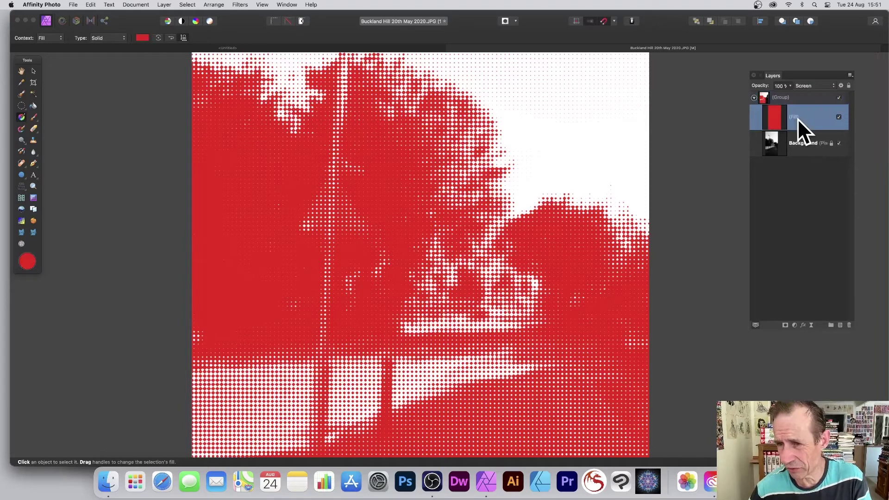
left_click(782, 98)
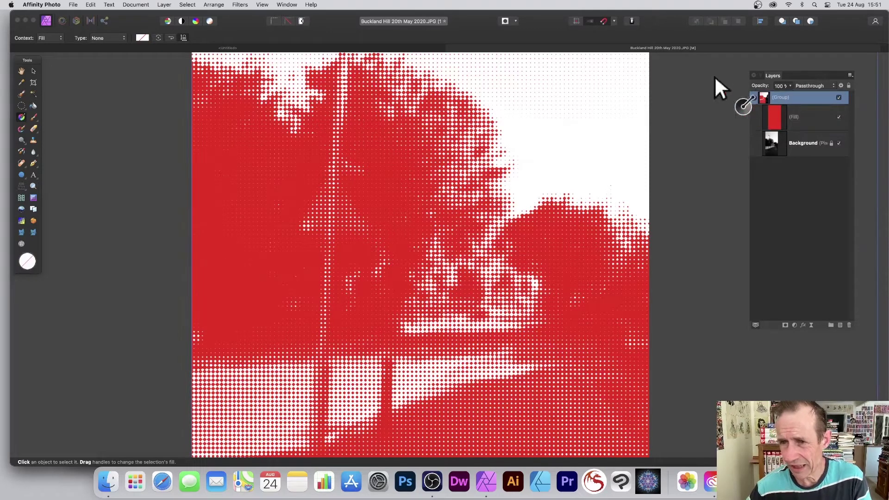
- Duplicate the group, expand the copy on top, and select its red fill layer
right_click(781, 94)
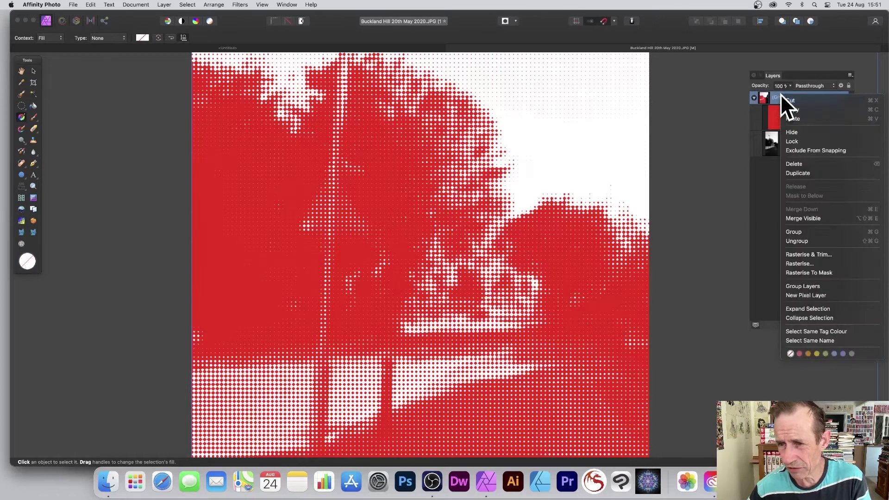
left_click(799, 174)
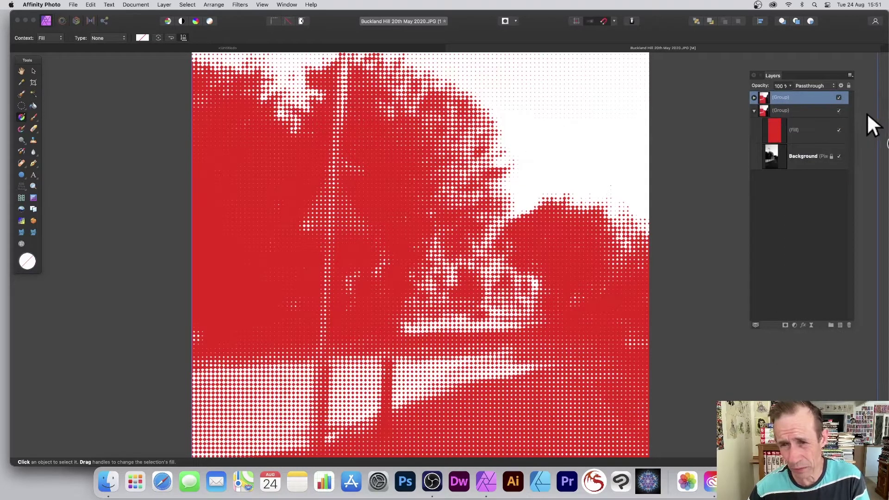
left_click(754, 98)
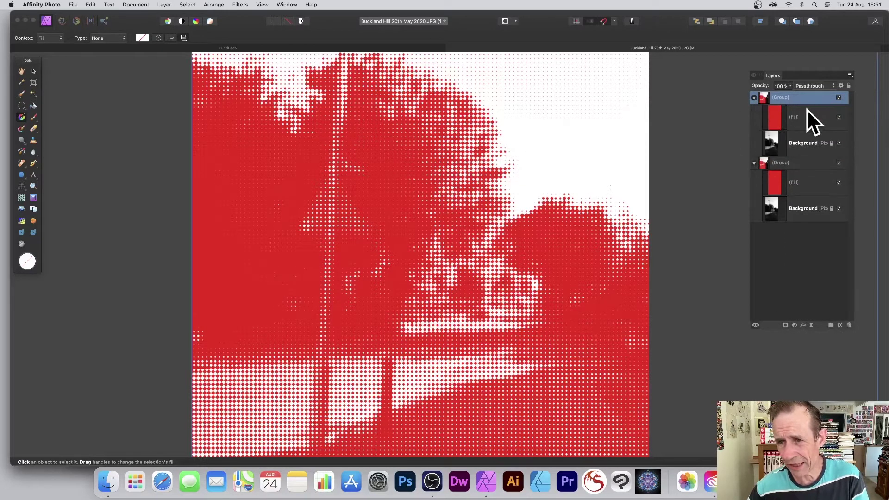
left_click(769, 118)
- Fit the image in the view, then zoom the canvas to 200%
key("super+0")
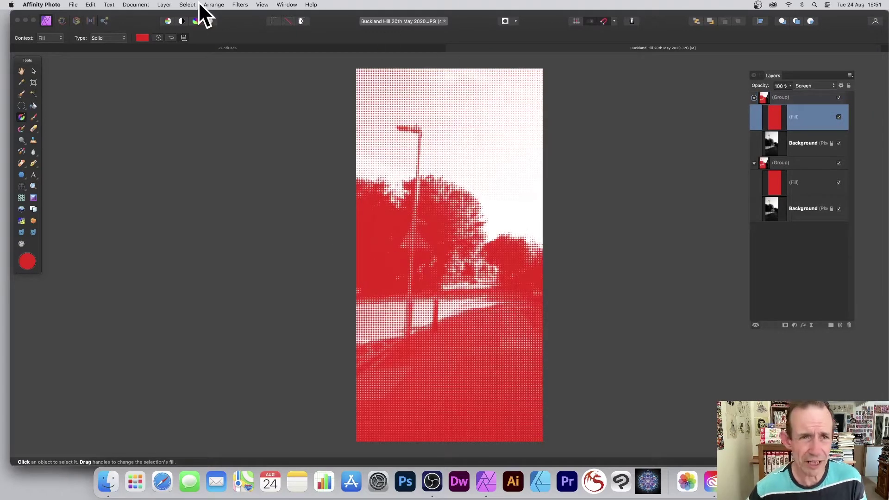
left_click(261, 5)
mouse_move(263, 16)
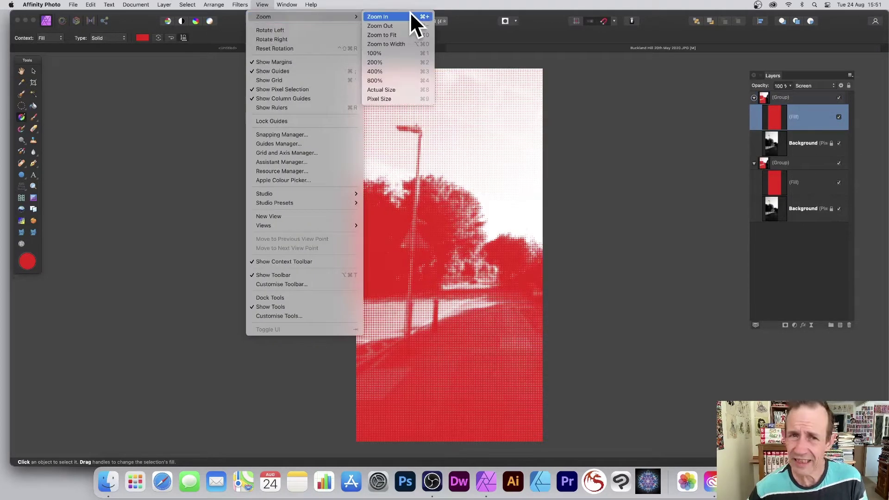
left_click(383, 62)
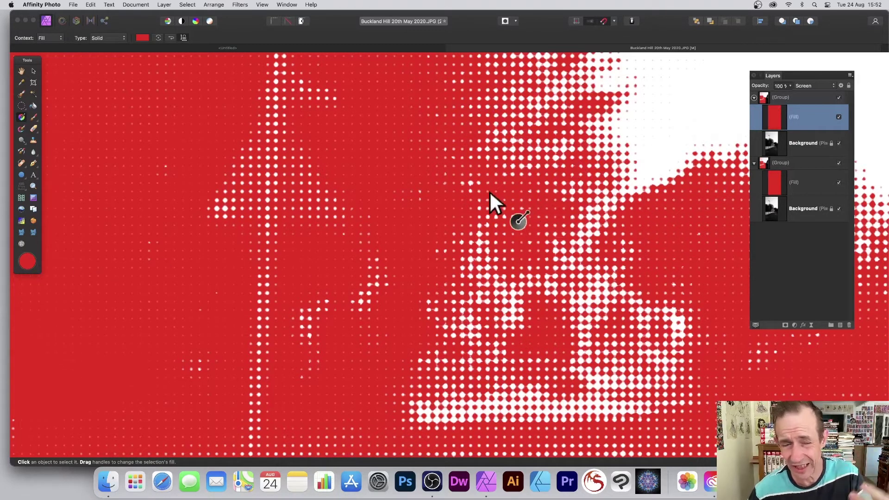
- Change the top group's fill colour from red to blue (0EA6F4)
left_click(27, 260)
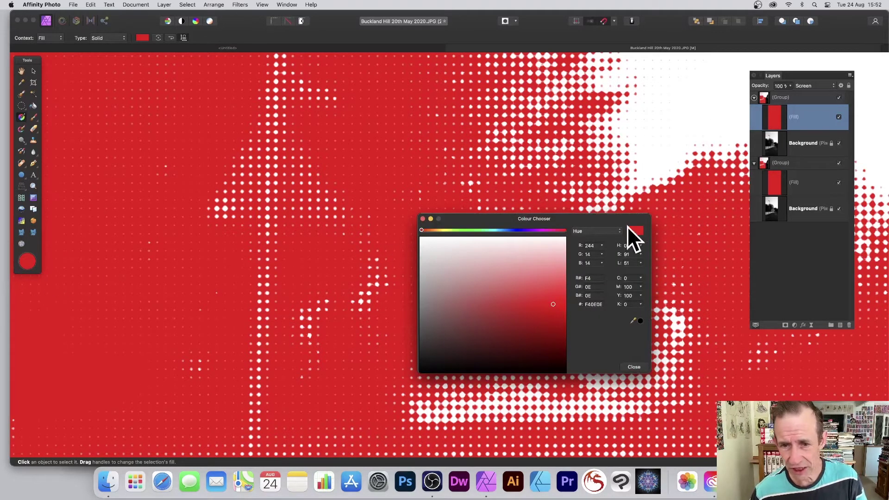
left_click(500, 230)
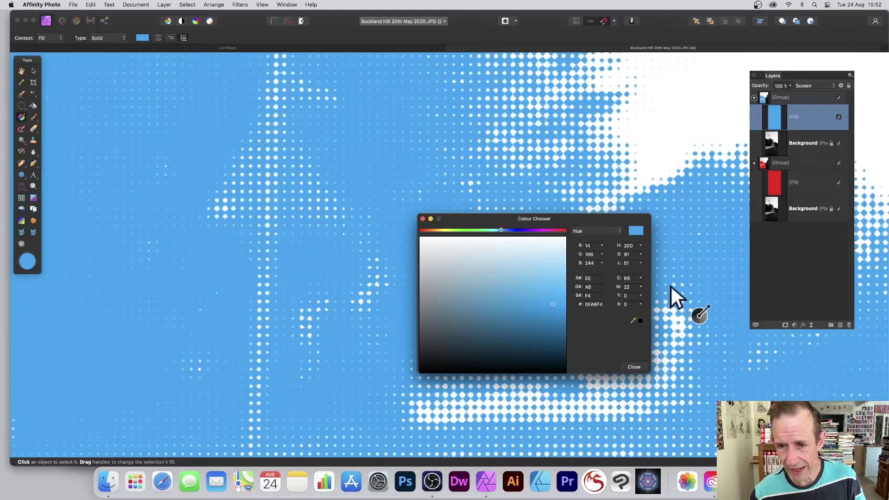
left_click(637, 366)
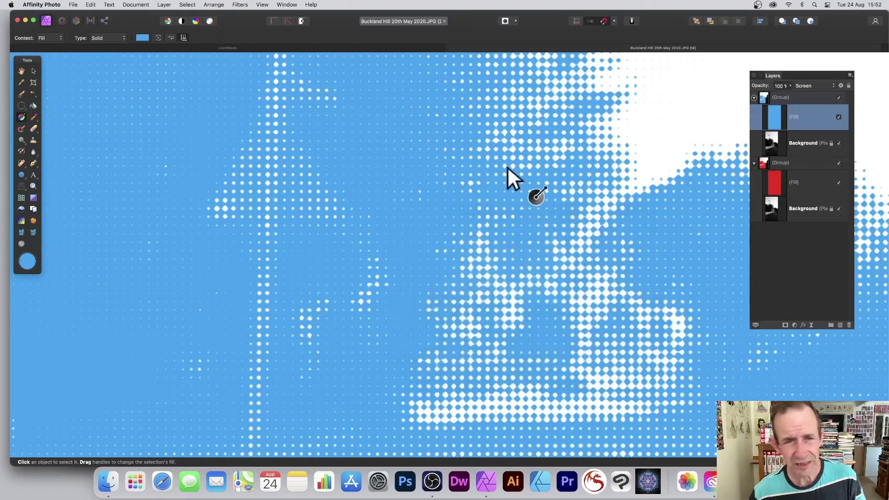
- Zoom the canvas back to 100%
left_click(261, 5)
mouse_move(260, 16)
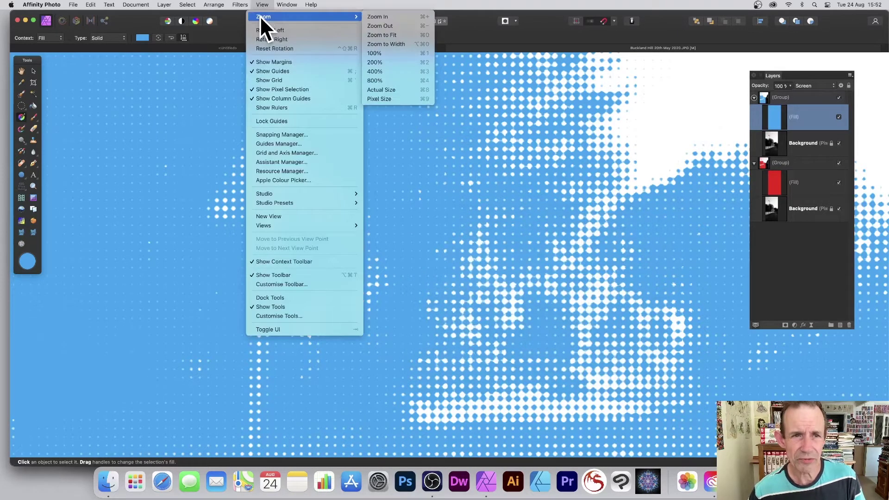
left_click(384, 52)
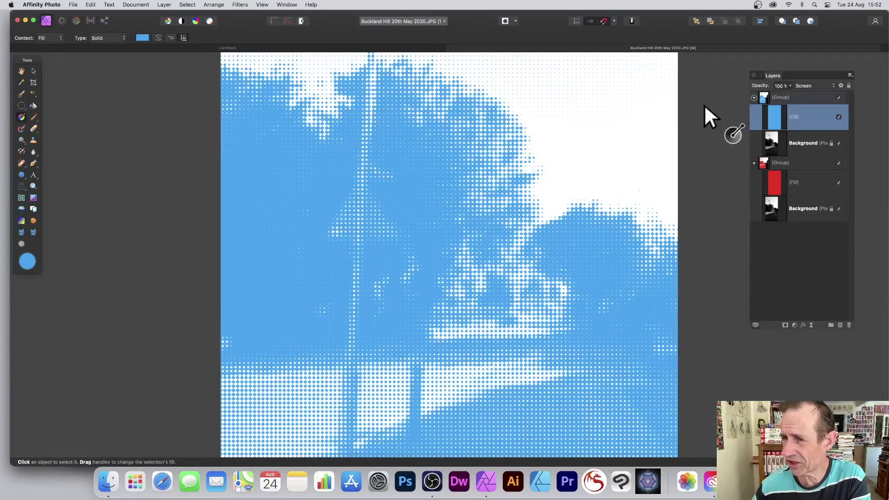
- Select the top blue group, collapse the lower red group, and set the blue group to Multiply
left_click(792, 96)
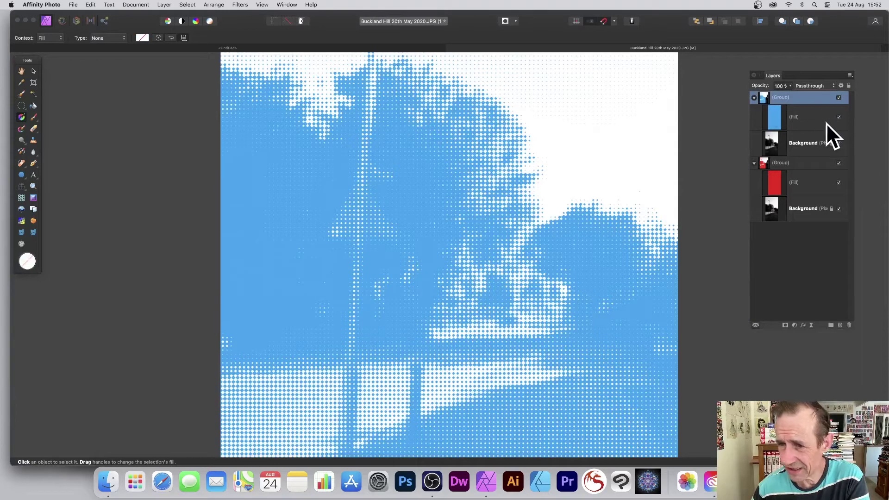
left_click(754, 163)
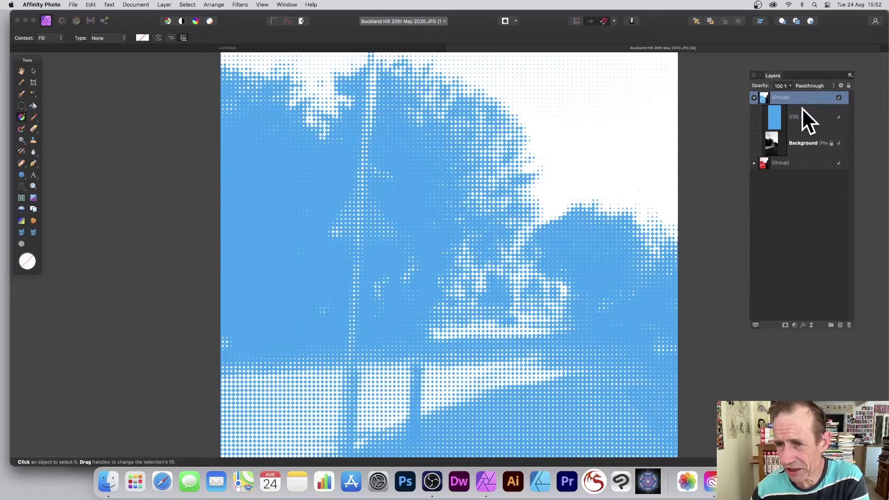
left_click(815, 86)
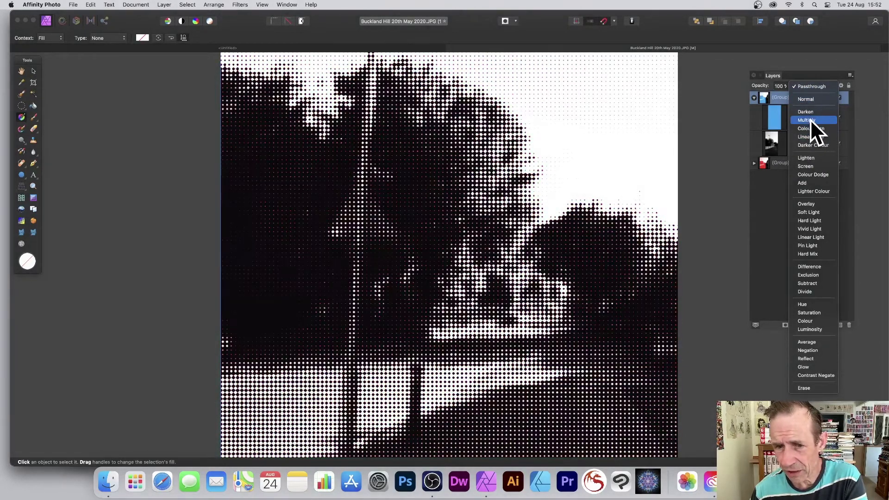
left_click(810, 119)
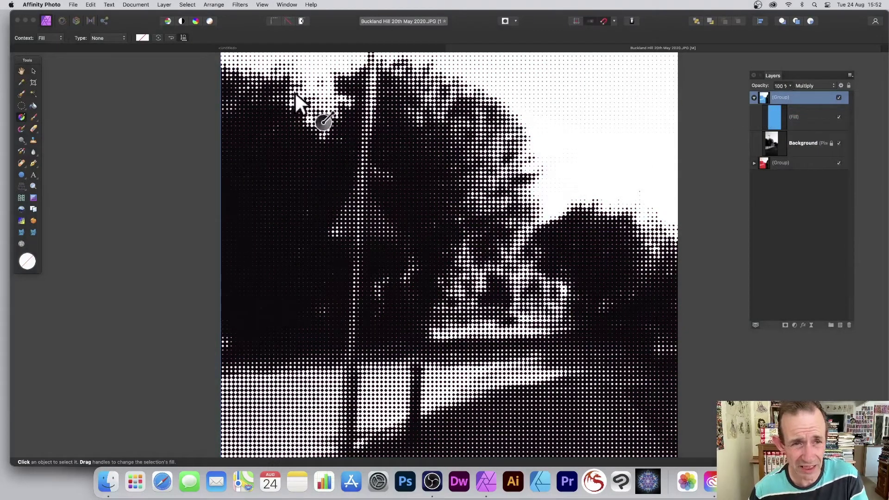
- Nudge the blue group slightly downward with the Move Tool, then collapse it
left_click(33, 70)
left_click_drag(263, 87, 260, 112)
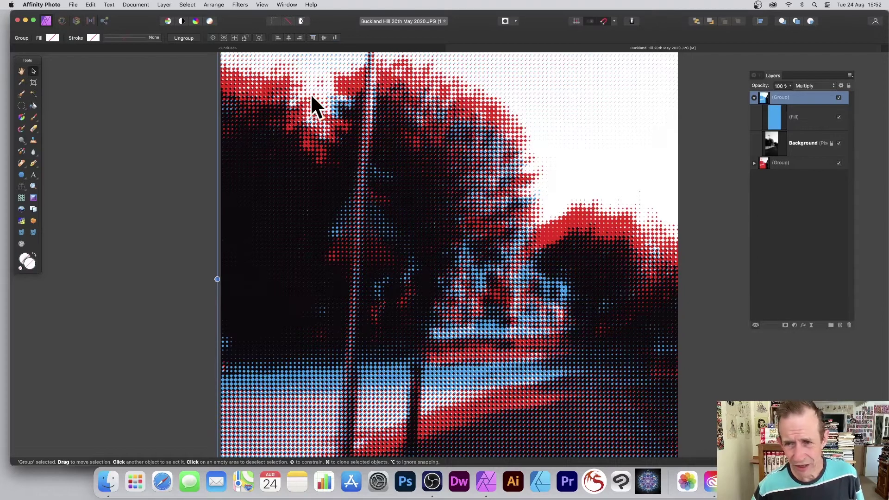
left_click(754, 98)
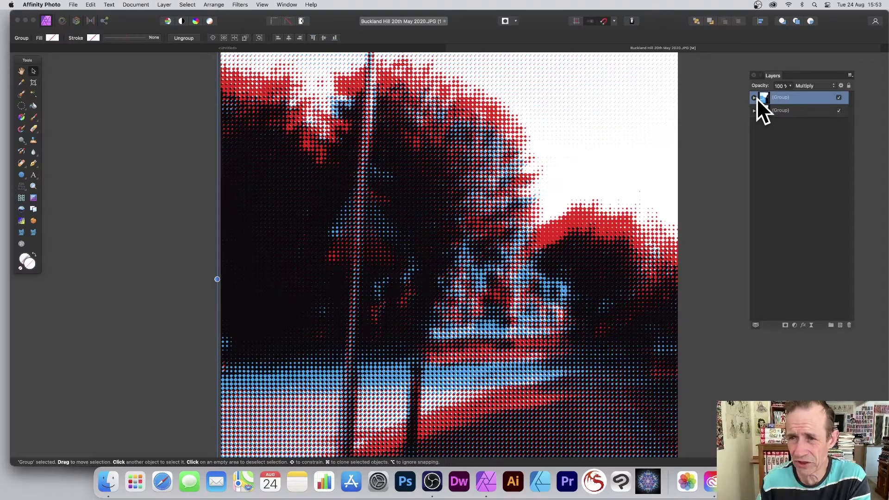
- Duplicate the blue group, expand the new copy, and select its fill layer
right_click(782, 96)
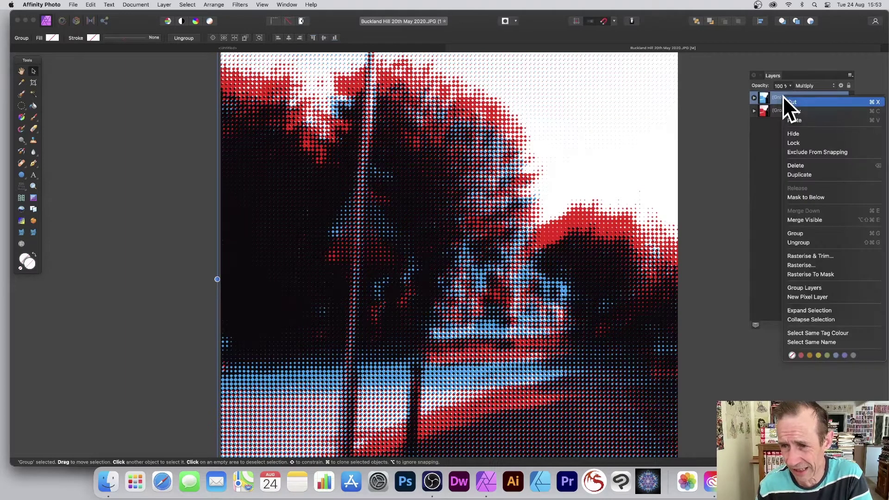
left_click(812, 175)
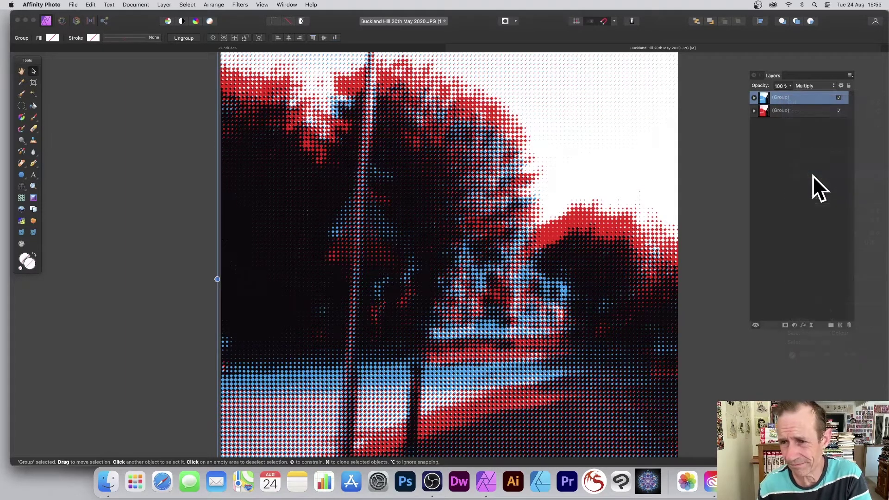
left_click(754, 97)
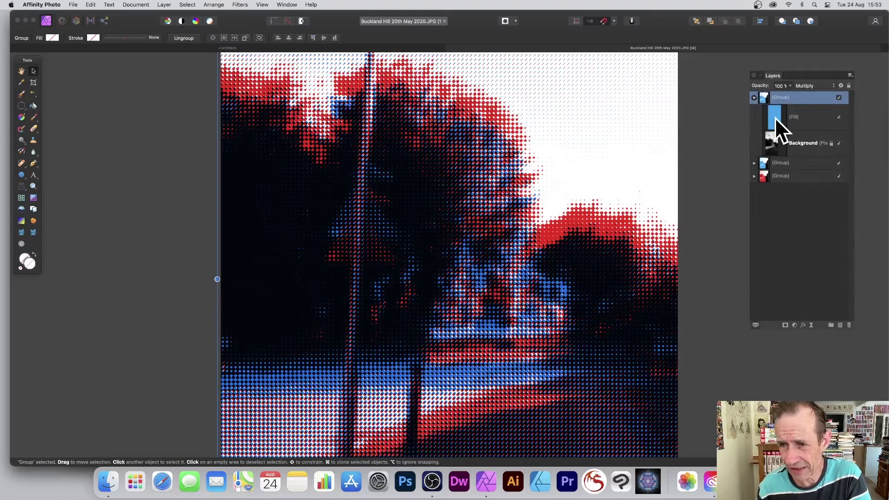
left_click(776, 118)
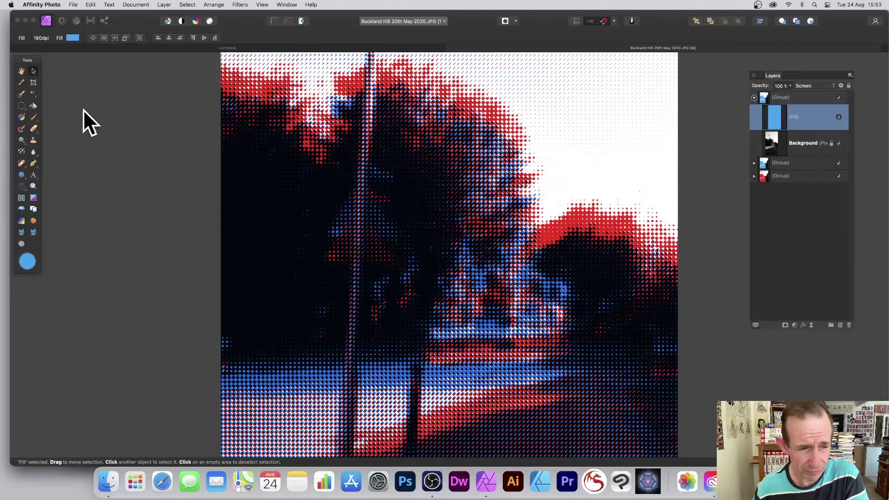
- Change the new group's fill hue to green and select the group row
double_click(27, 261)
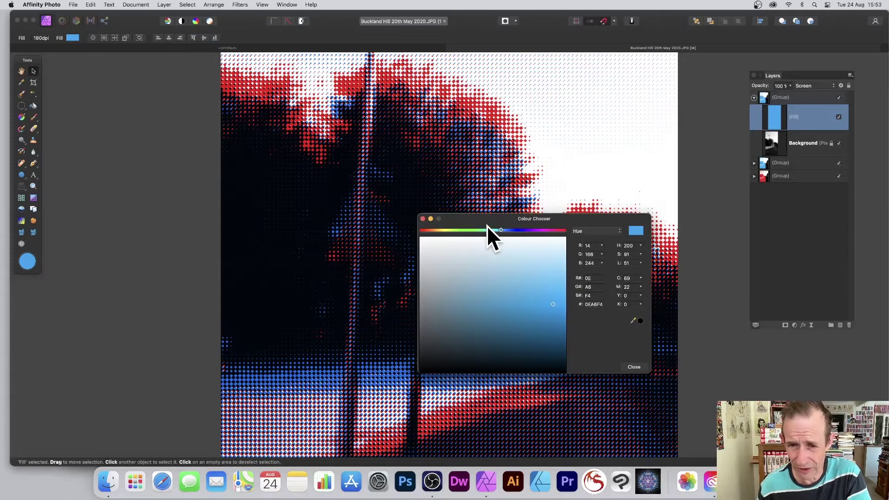
left_click(474, 230)
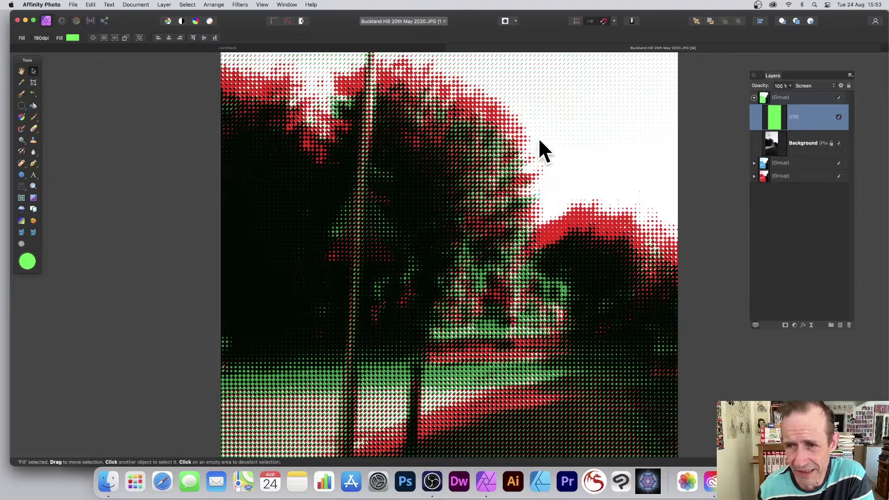
left_click(782, 97)
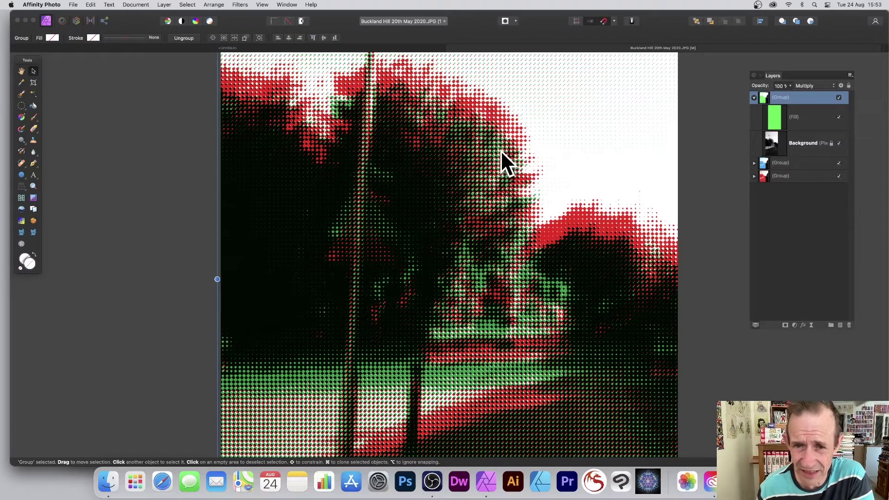
- Offset the green group slightly, blend it with Linear Burn, and select its photo layer
mouse_move(501, 150)
left_mouse_down()
mouse_move(506, 144)
mouse_move(499, 145)
left_mouse_up()
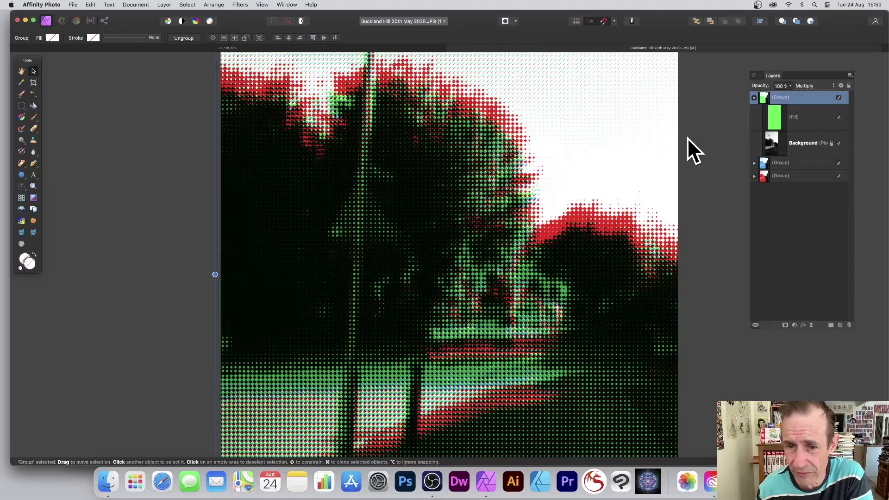
left_click(810, 88)
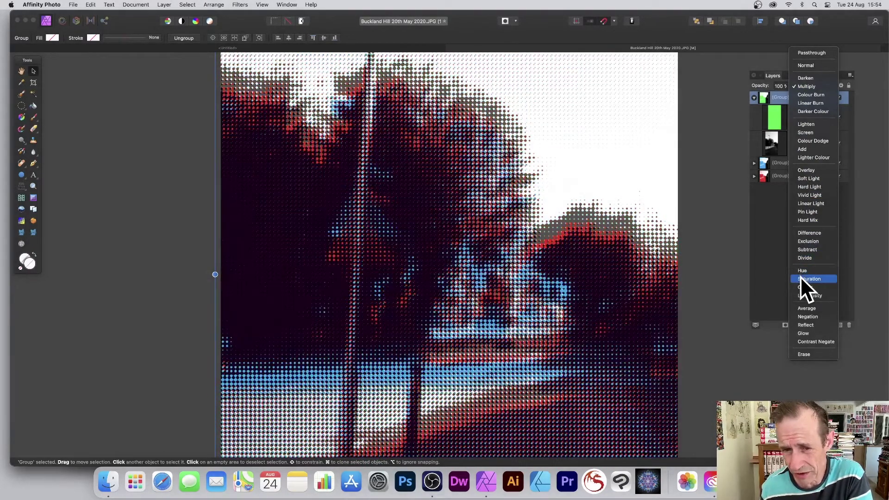
left_click(809, 278)
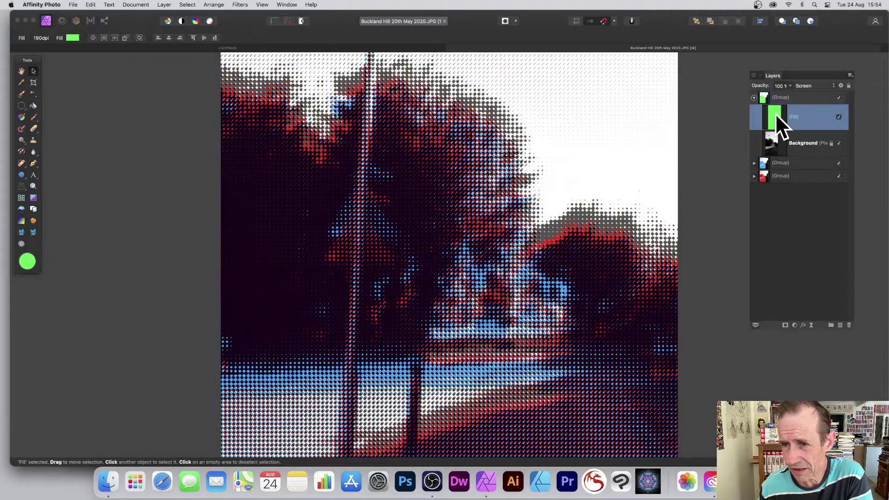
left_click(485, 209)
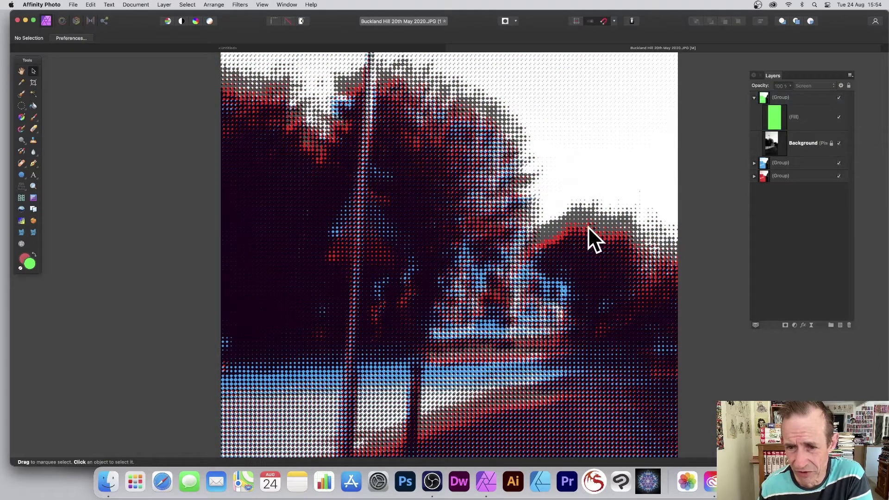
left_click(789, 96)
left_click(803, 86)
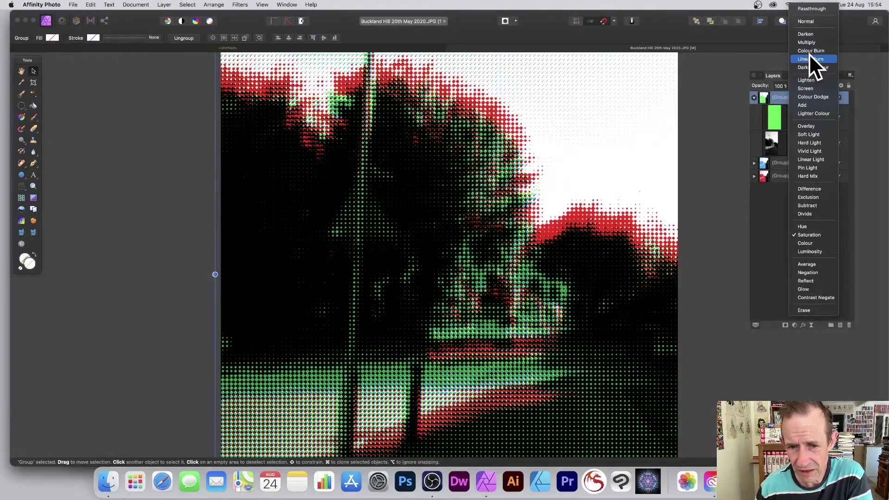
left_click(810, 58)
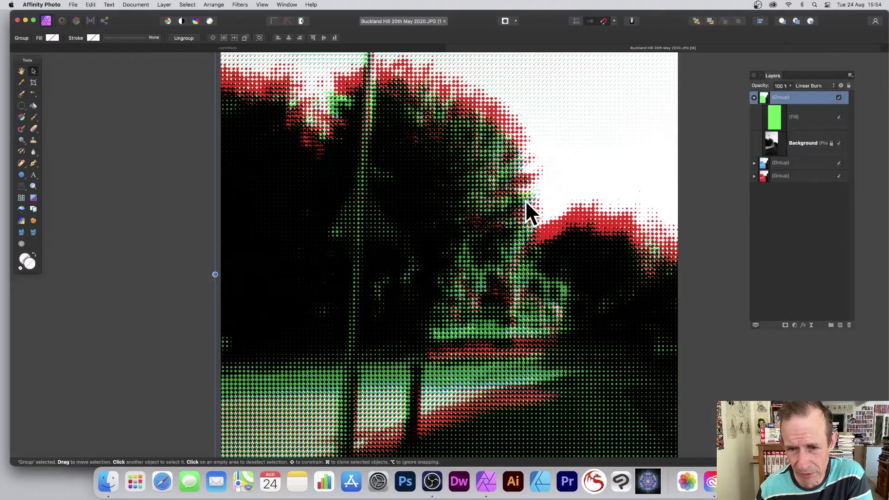
left_click_drag(525, 200, 517, 202)
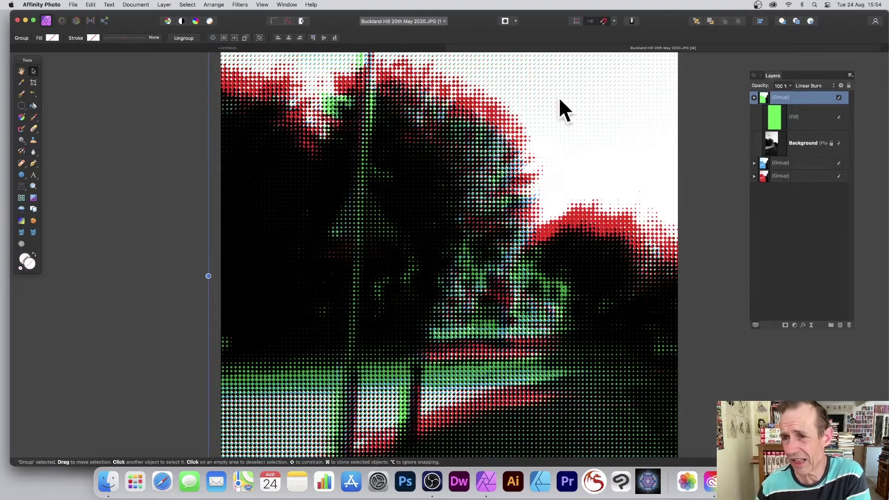
left_click(802, 143)
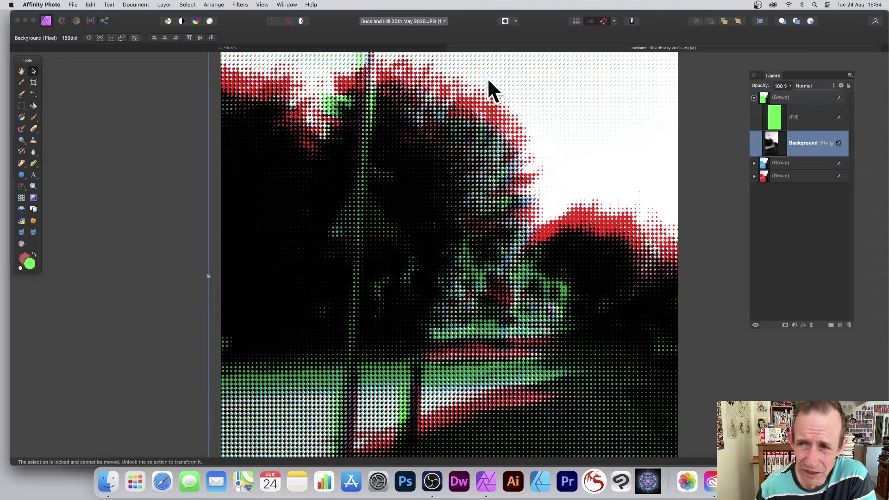
- Add a live Gaussian Blur with a 6.2 px radius to the green group's photo layer
left_click(165, 4)
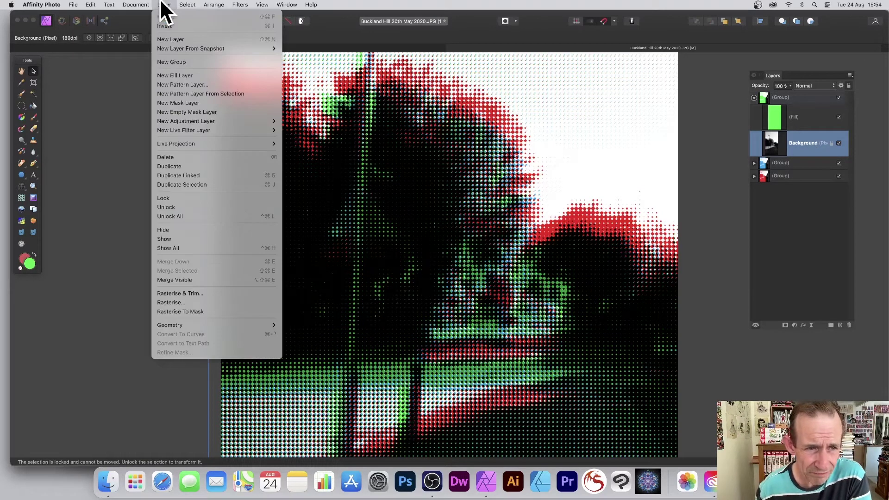
mouse_move(192, 129)
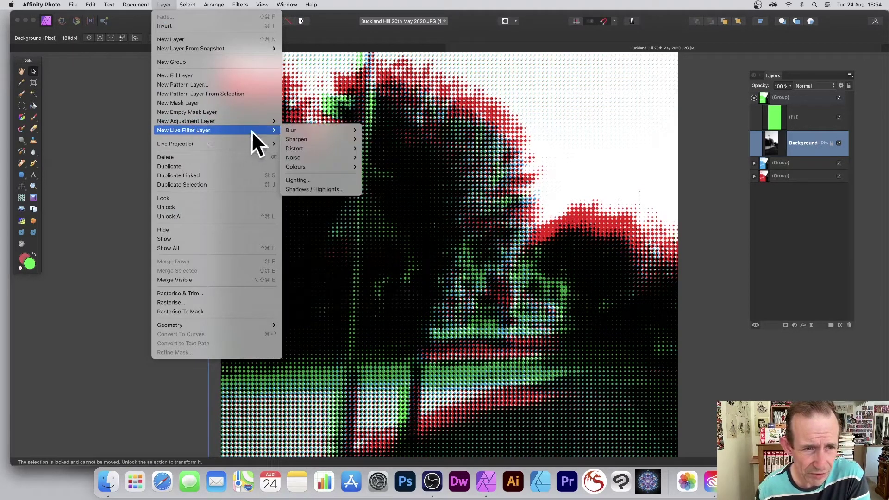
mouse_move(342, 131)
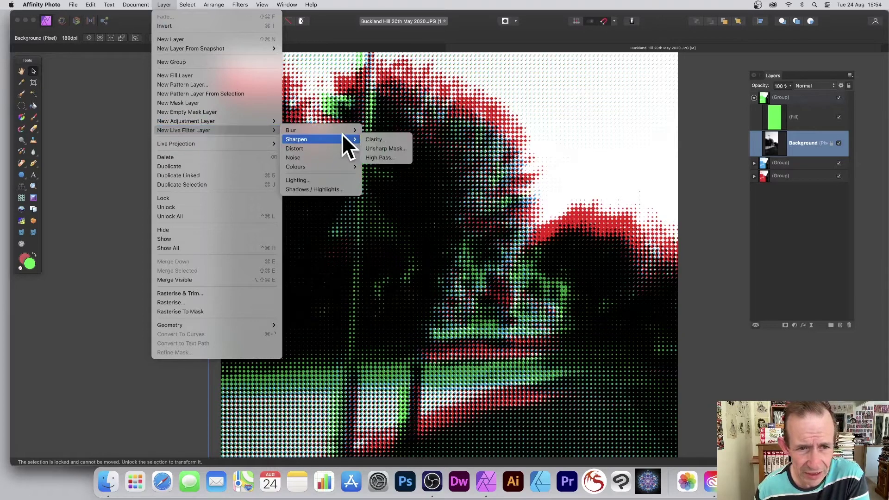
left_click(393, 130)
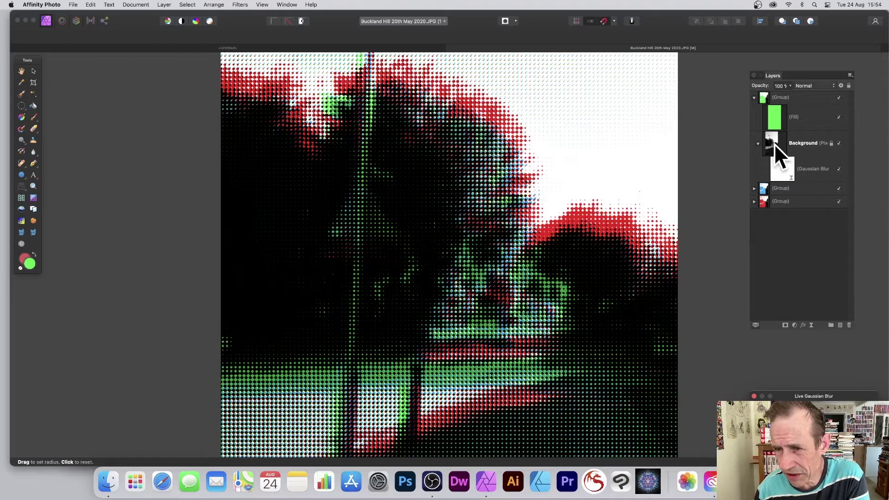
left_click(808, 153)
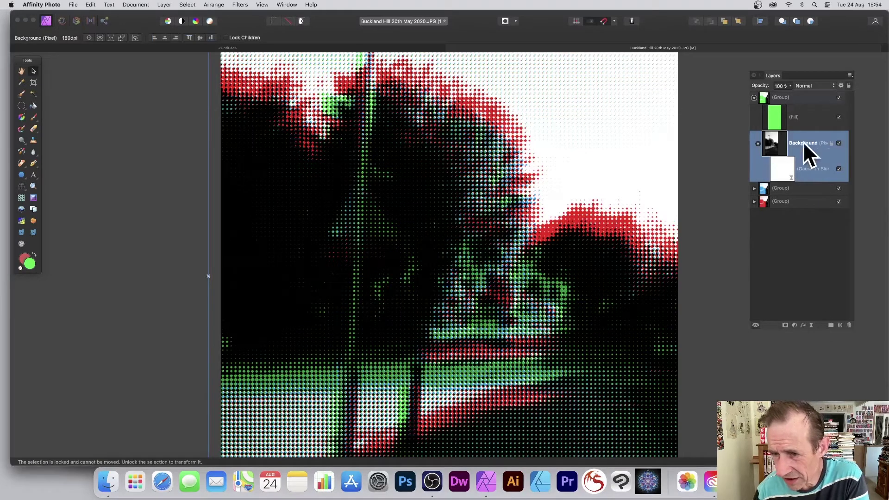
left_click(779, 167)
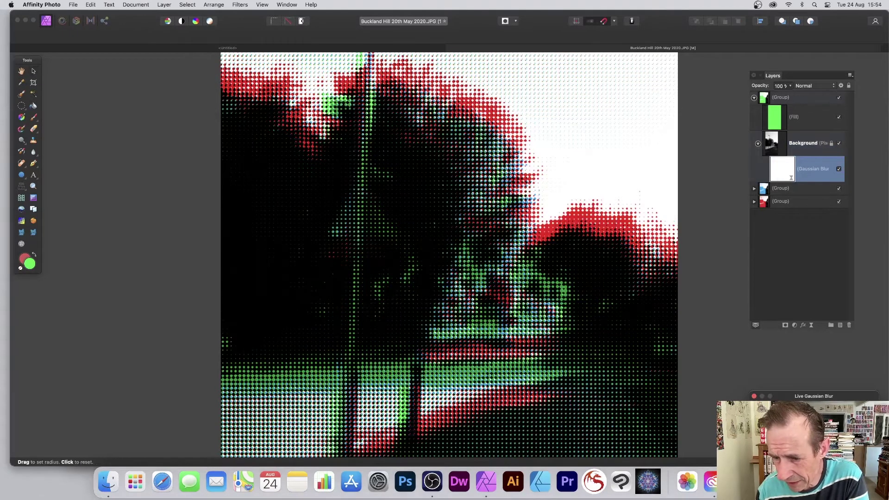
left_click_drag(792, 394, 505, 227)
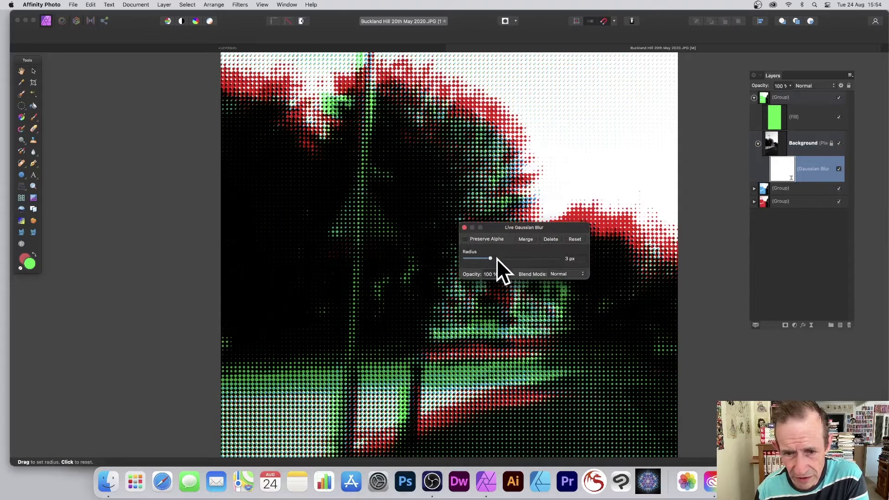
mouse_move(496, 258)
left_mouse_down()
mouse_move(512, 258)
mouse_move(497, 258)
left_mouse_up()
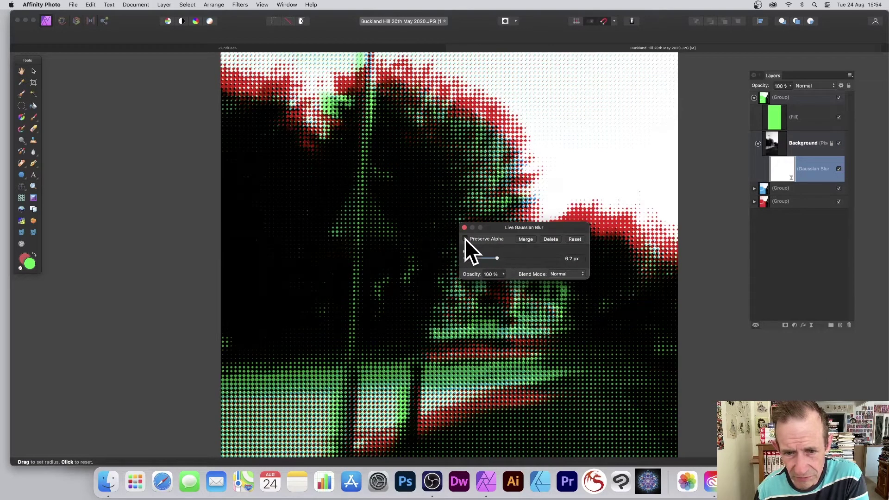
left_click(464, 227)
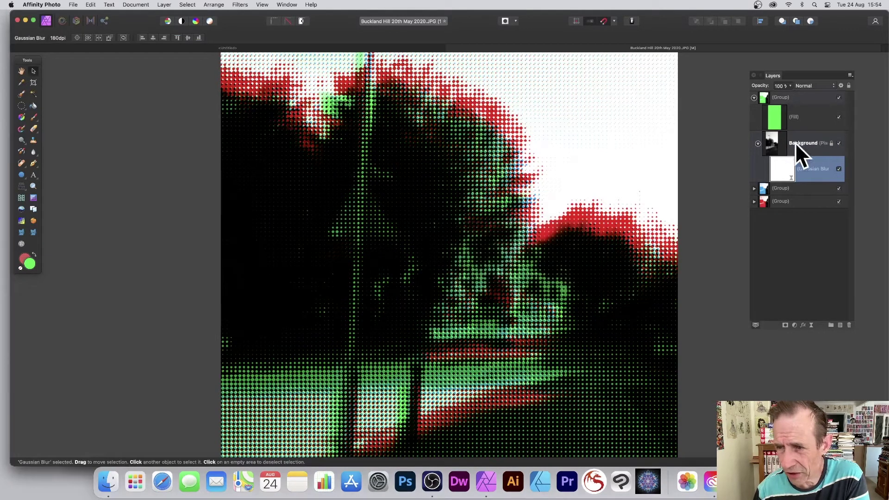
left_click(770, 142)
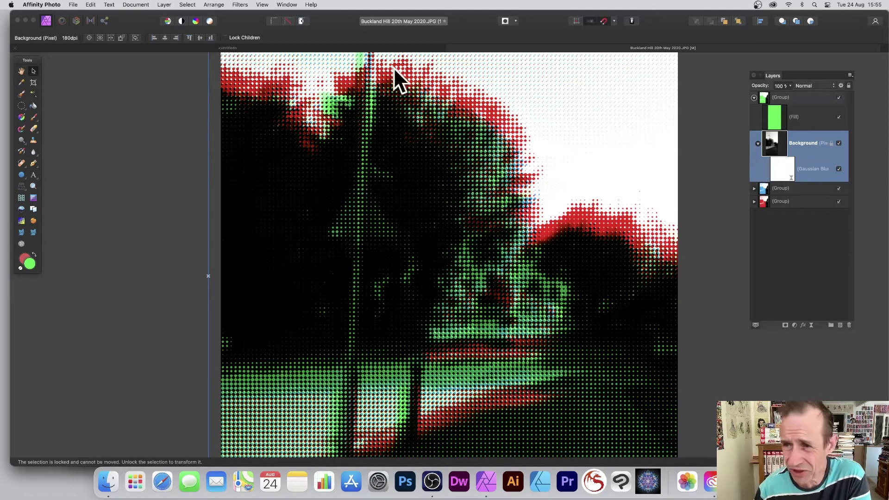
- Deselect all layers so a new filter layer goes to the top of the stack
left_click(792, 117)
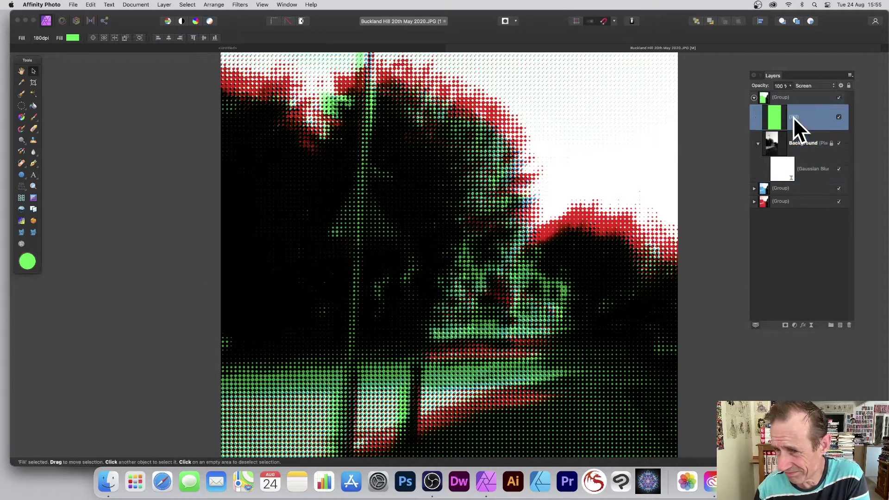
left_click(788, 138)
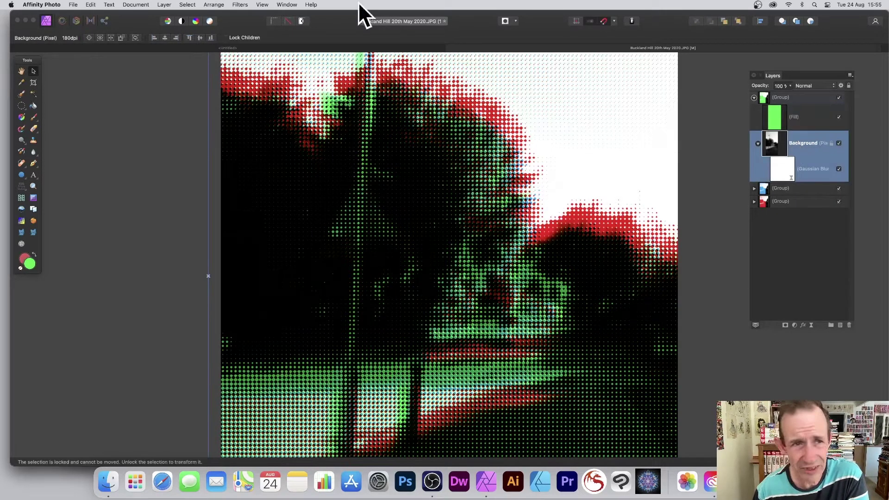
left_click(163, 4)
mouse_move(181, 130)
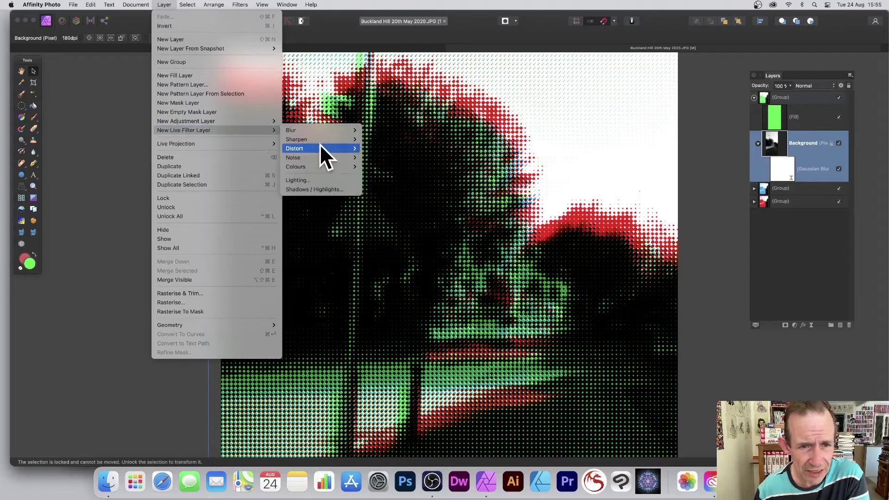
mouse_move(324, 166)
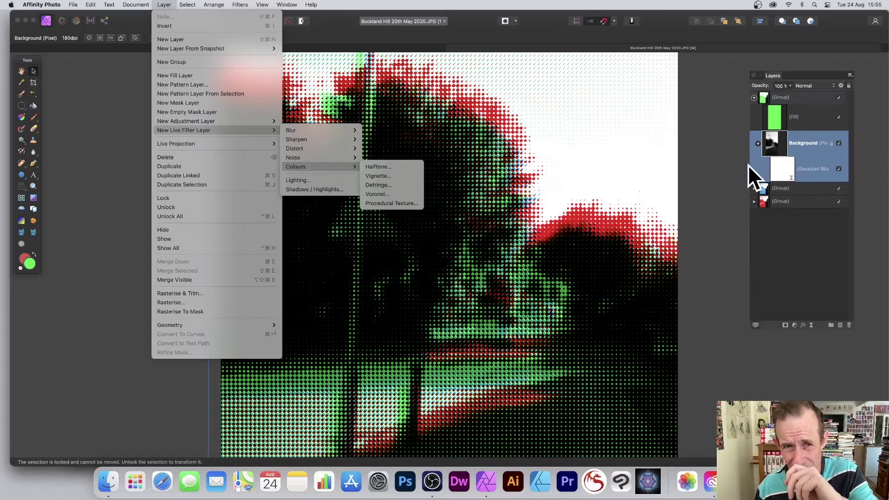
left_click(780, 224)
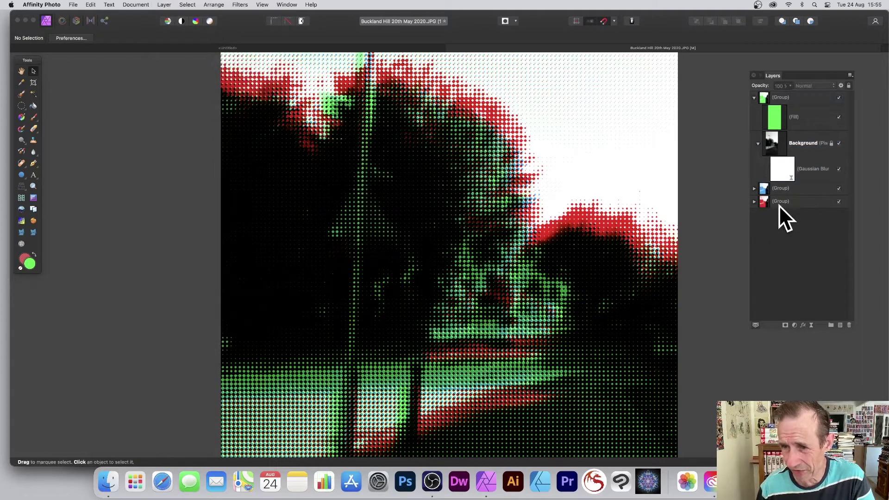
- Add a live Halftone filter layer with the cell size reduced to 10.729
left_click(164, 5)
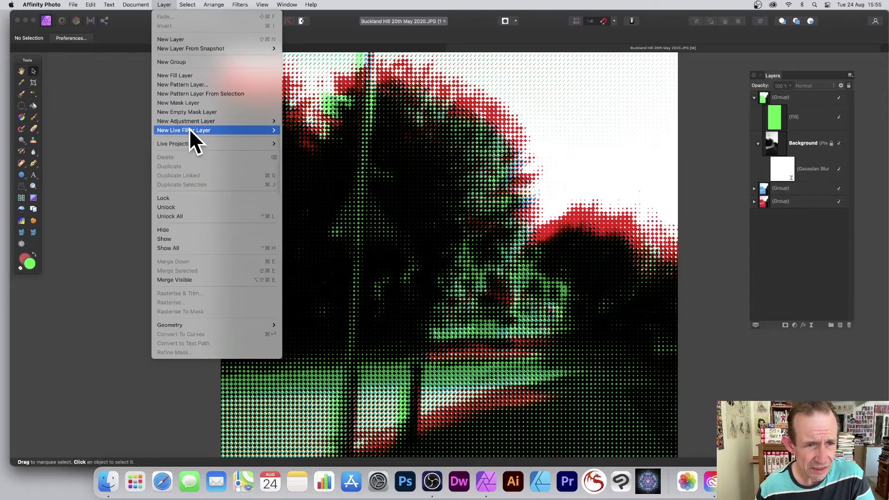
mouse_move(308, 131)
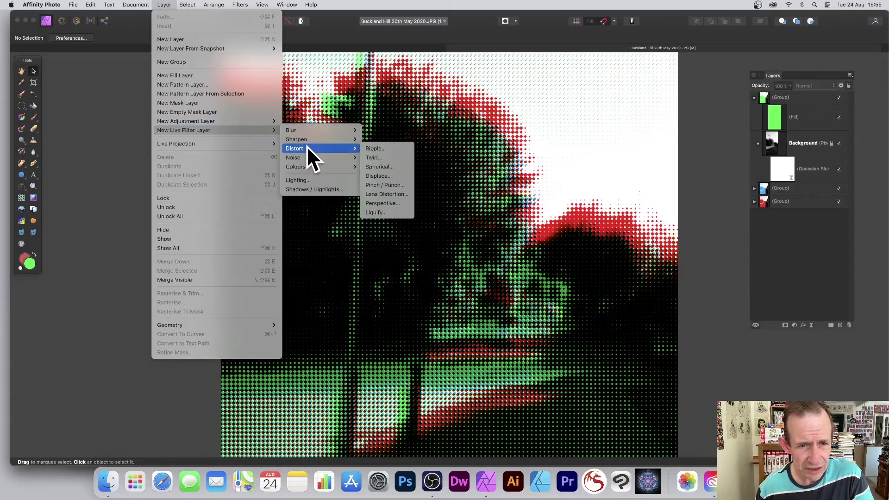
mouse_move(304, 165)
left_click(396, 167)
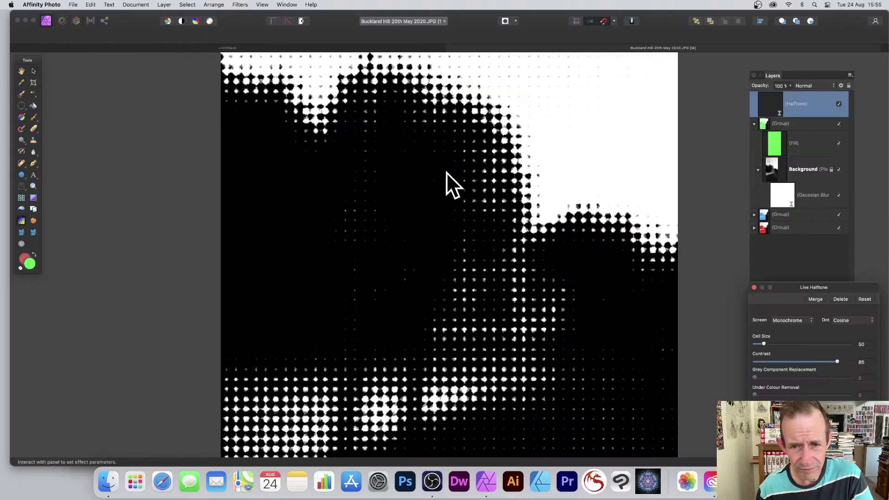
left_click_drag(818, 287, 543, 107)
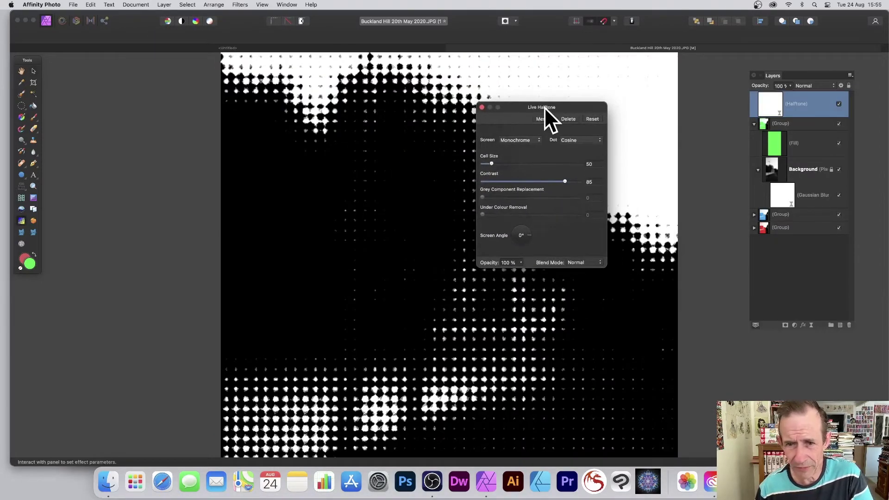
left_click_drag(488, 166, 483, 162)
left_click_drag(518, 115, 642, 110)
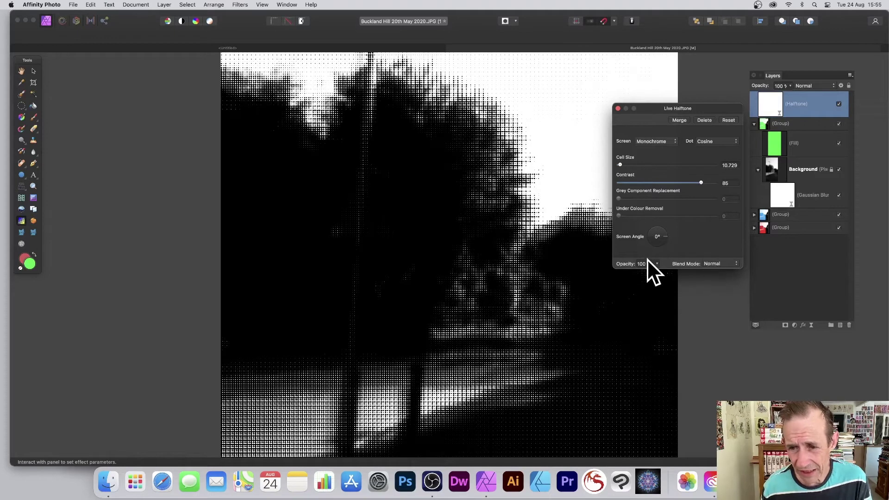
- Keep halftone opacity at 100 %, set blend mode to Soft Light and screen angle to 45°
left_click_drag(656, 264, 631, 267)
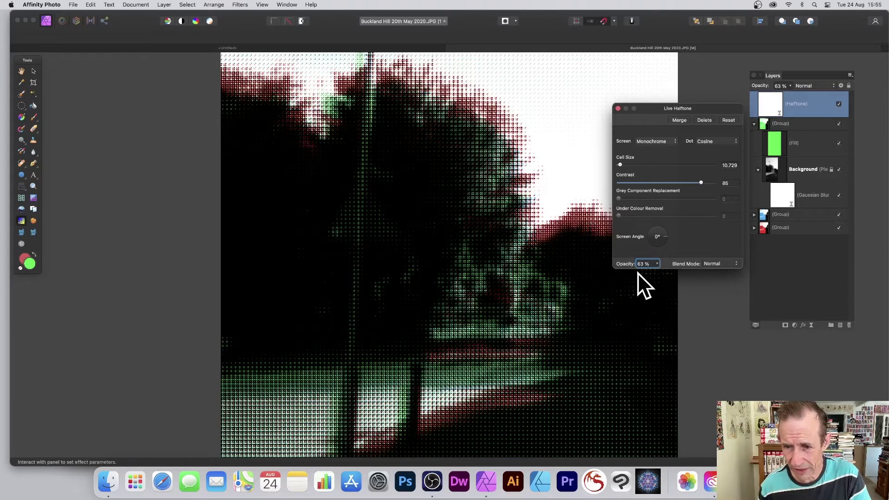
left_click_drag(656, 262, 703, 271)
left_click(727, 264)
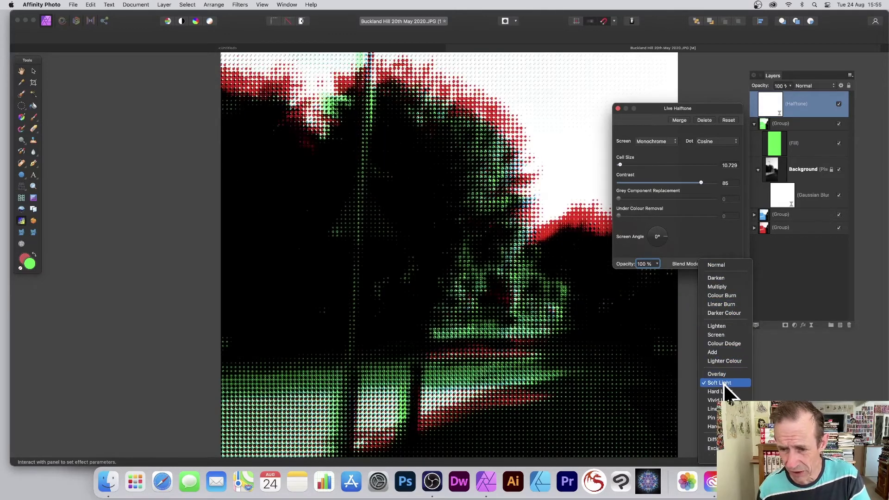
left_click(723, 382)
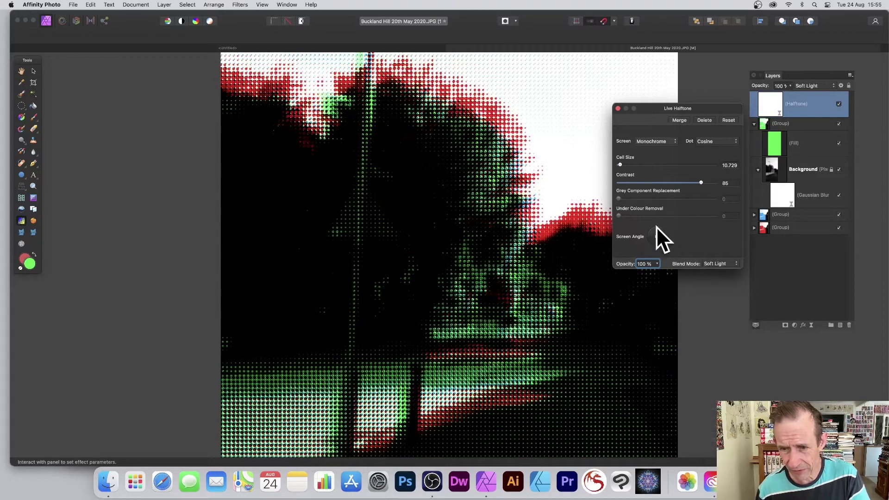
left_click_drag(662, 235, 664, 226)
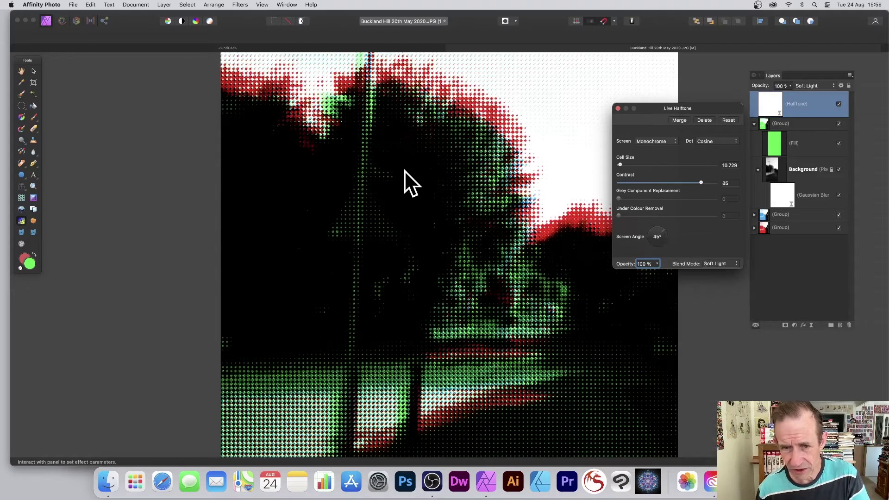
- Close the Live Halftone settings and hide the Halftone layer
left_click(617, 109)
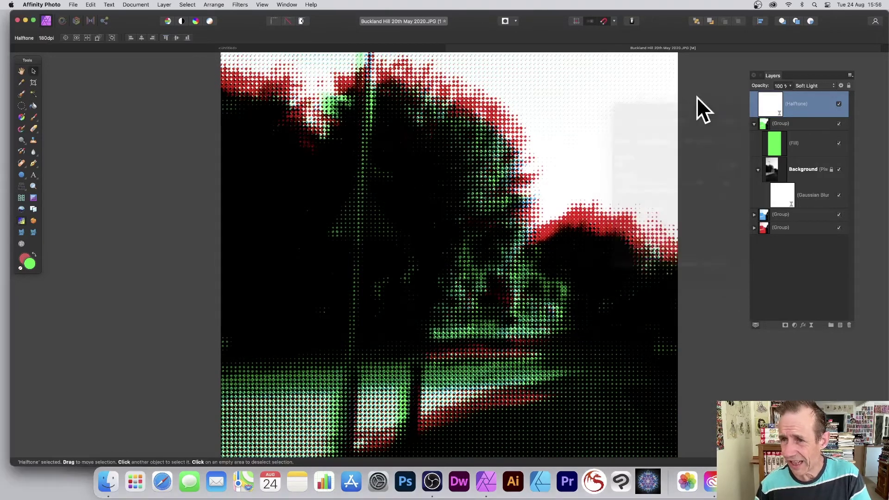
left_click(839, 102)
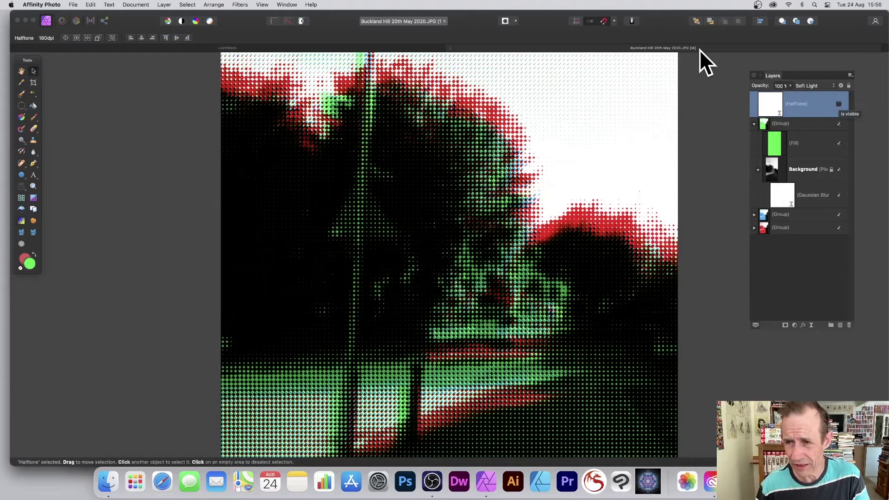